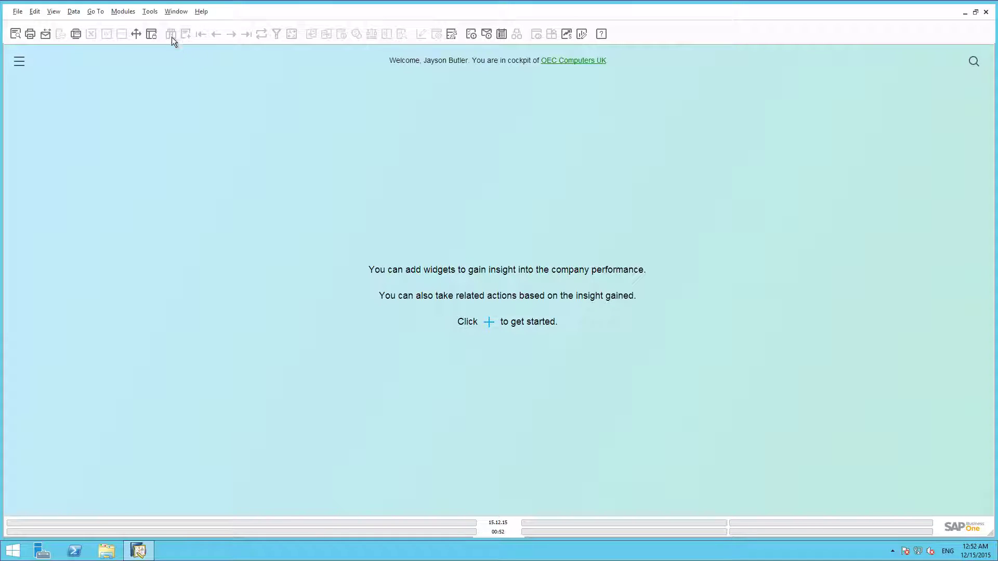
# Launch the Interactive Analysis Report Designer from Tools and bring the blank Book1 workbook forward
pyautogui.click(155, 12)
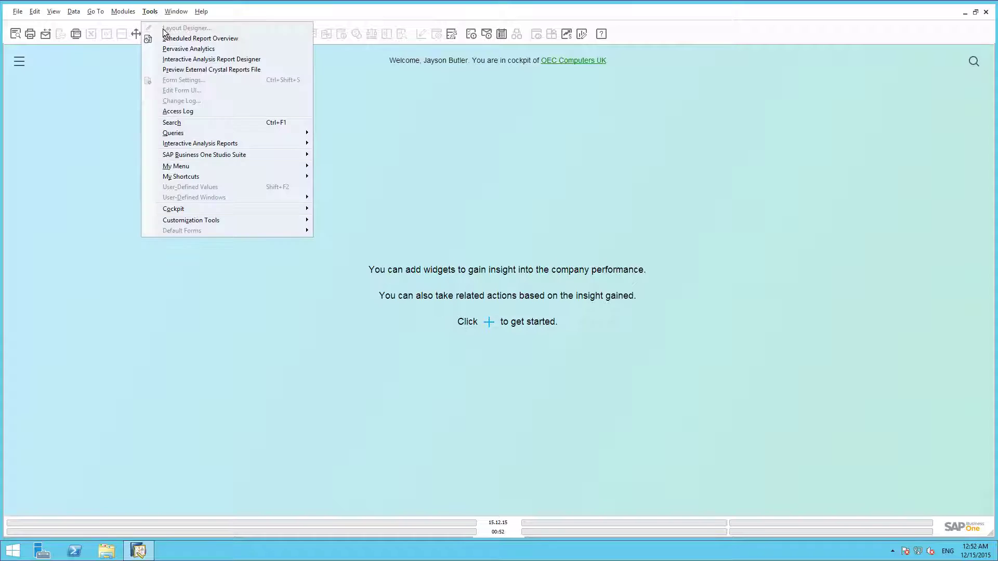
pyautogui.click(263, 59)
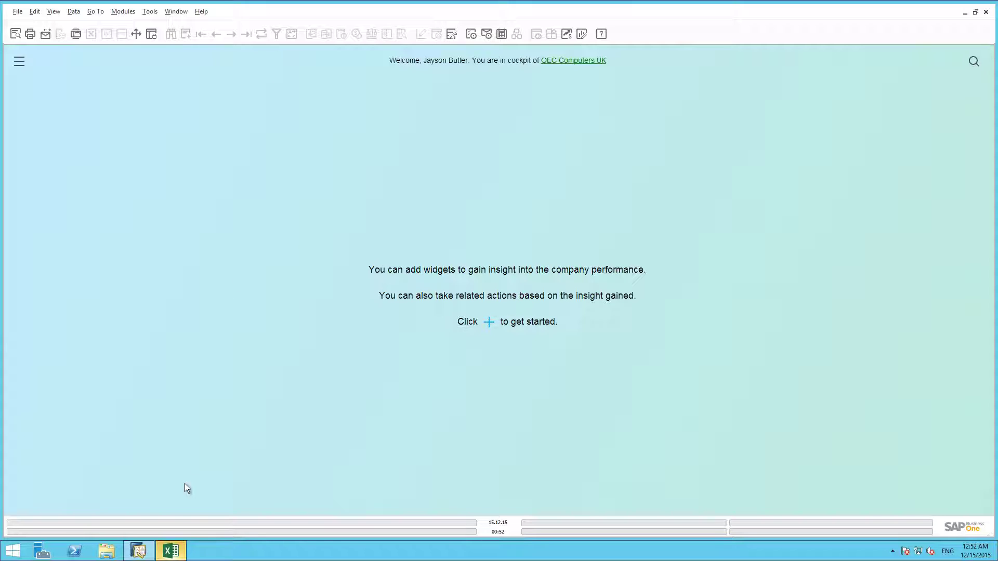
pyautogui.click(174, 552)
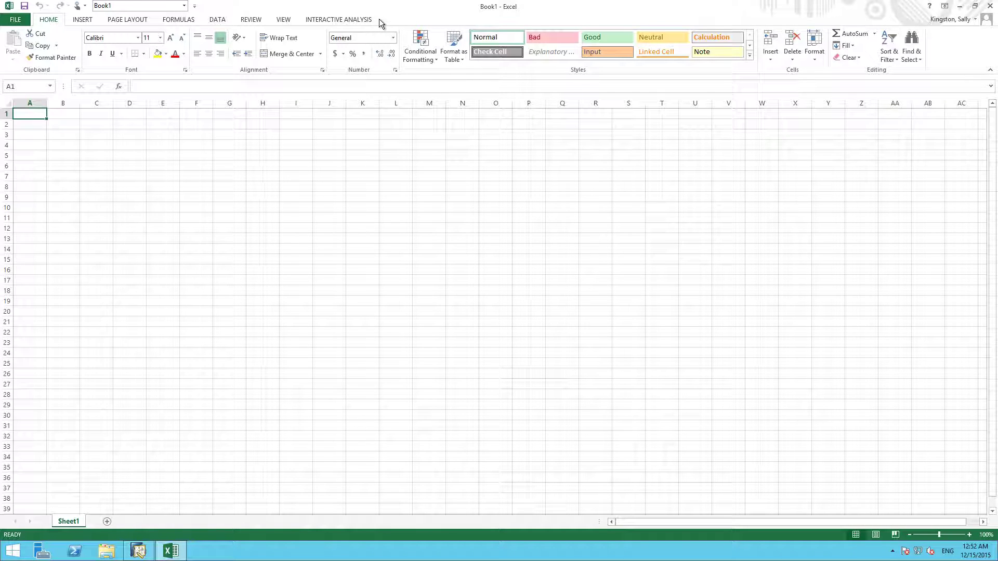
# Create a new query report on the Sales > Multi-Document Scenarios > Profitability Analysis data source
pyautogui.click(351, 20)
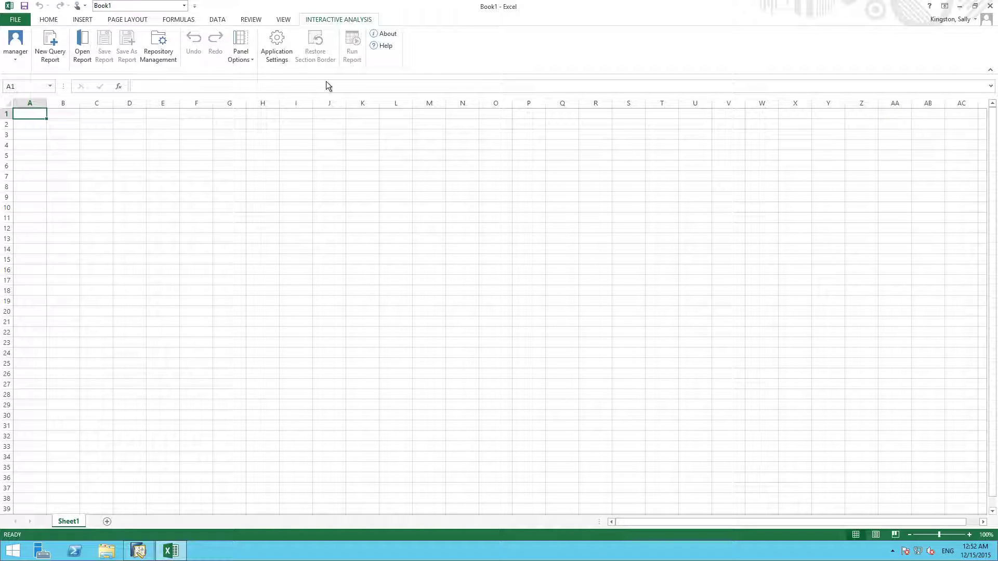
pyautogui.click(46, 45)
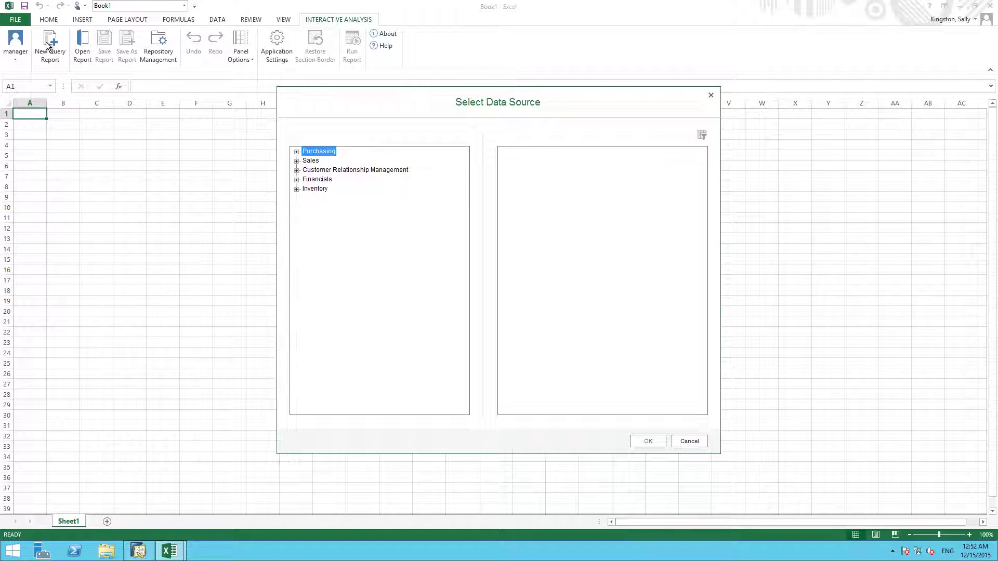
pyautogui.click(296, 160)
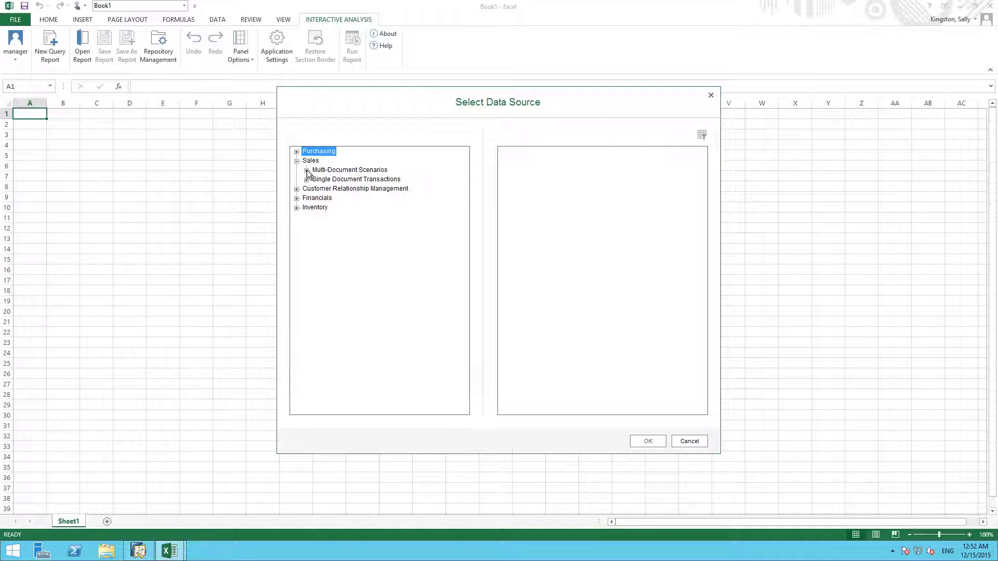
pyautogui.click(306, 170)
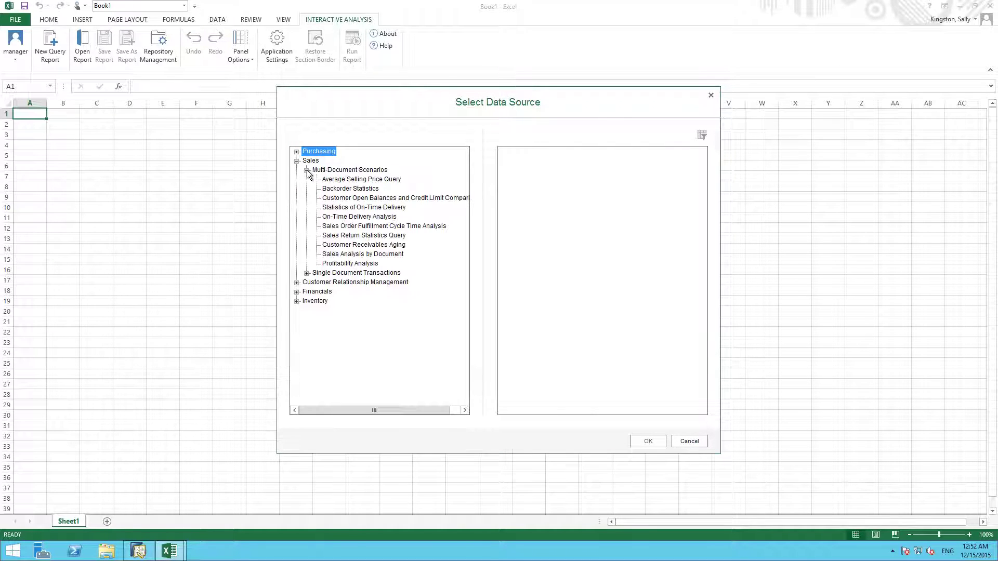
pyautogui.click(364, 263)
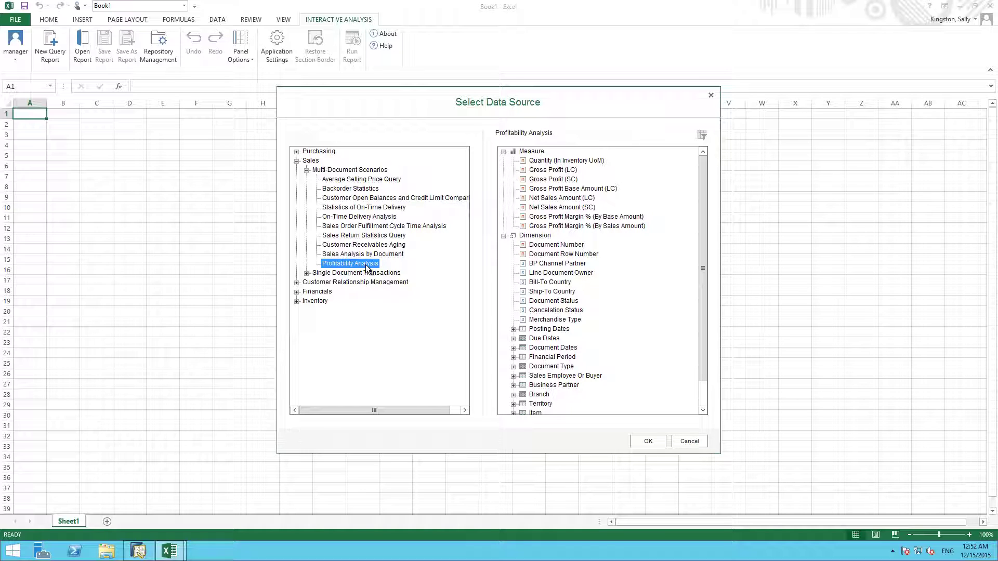
pyautogui.click(643, 440)
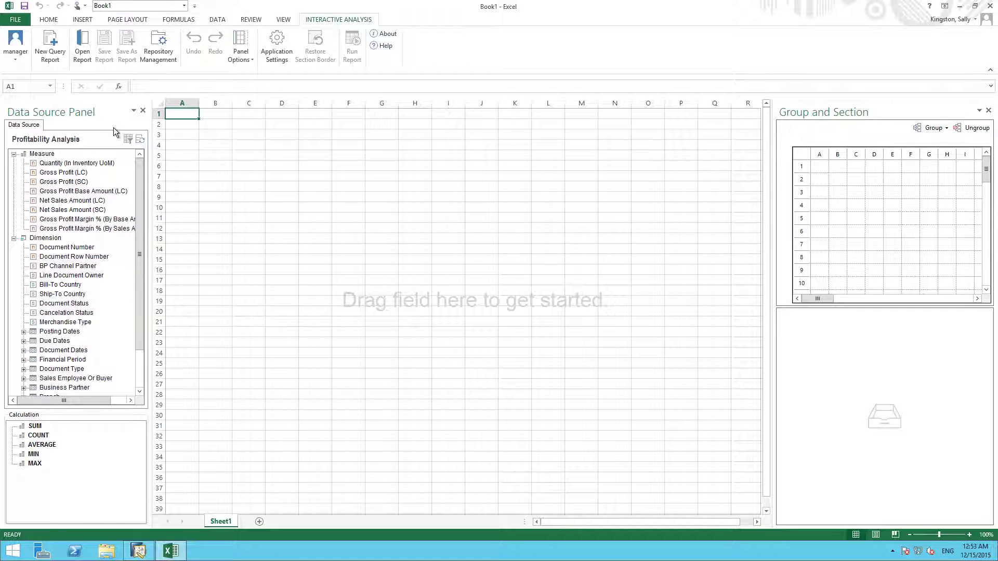
# Drop Item Code into B3 as a row group in a new 10-column, 10-row section
pyautogui.moveTo(139, 232); pyautogui.dragTo(145, 269)
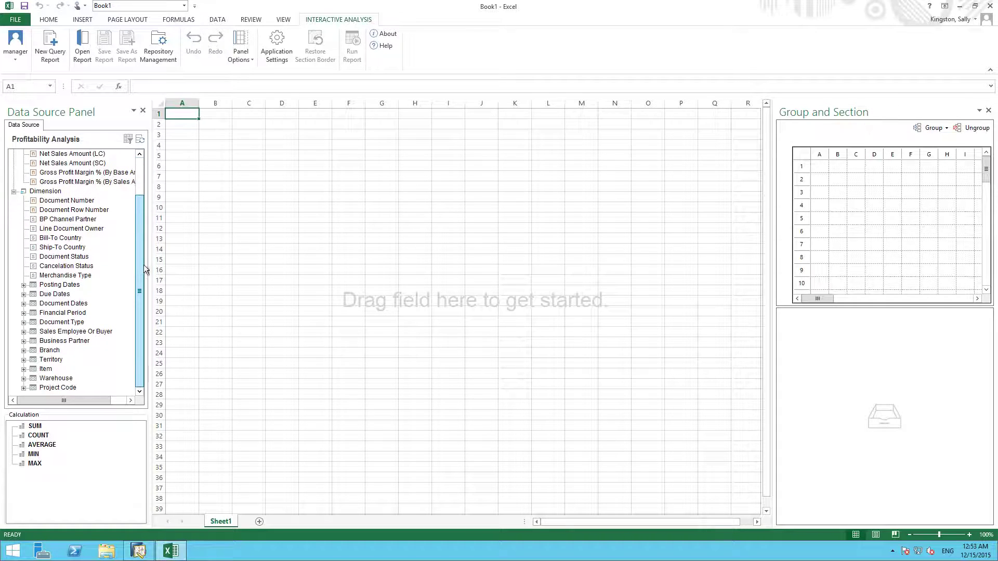
pyautogui.click(23, 369)
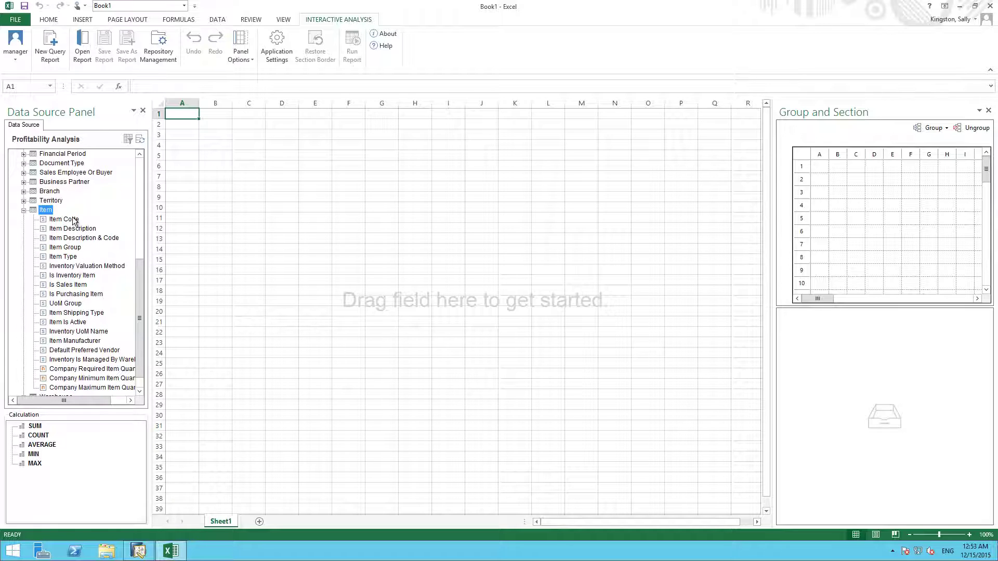
pyautogui.moveTo(75, 222); pyautogui.dragTo(219, 134)
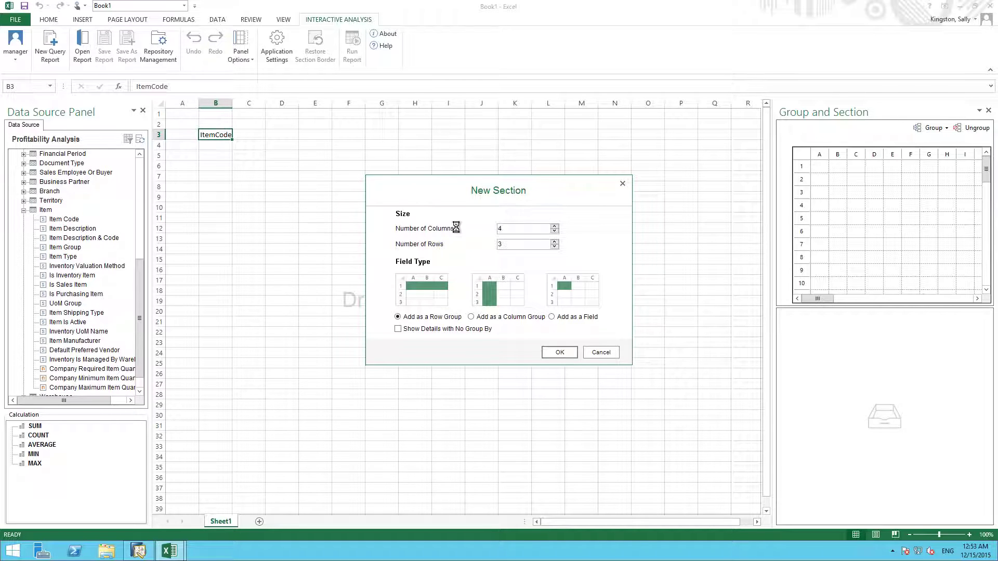
pyautogui.doubleClick(512, 228)
pyautogui.write('10')
pyautogui.press('Tab')
pyautogui.write('10')
pyautogui.click(563, 354)
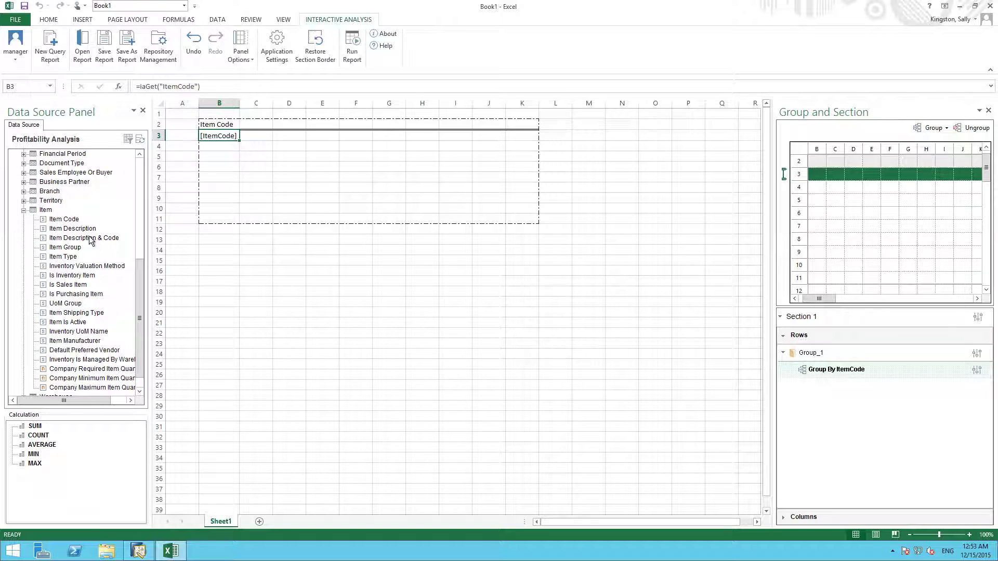
# Place Item Description in C3 beside Item Code, then select row 3
pyautogui.moveTo(84, 232); pyautogui.dragTo(258, 137)
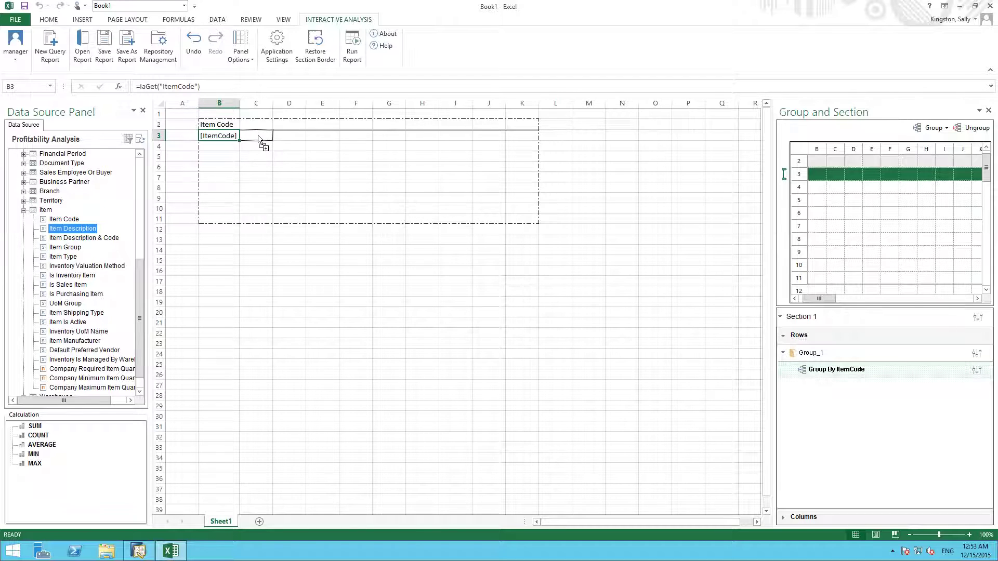
pyautogui.moveTo(258, 137); pyautogui.dragTo(259, 137)
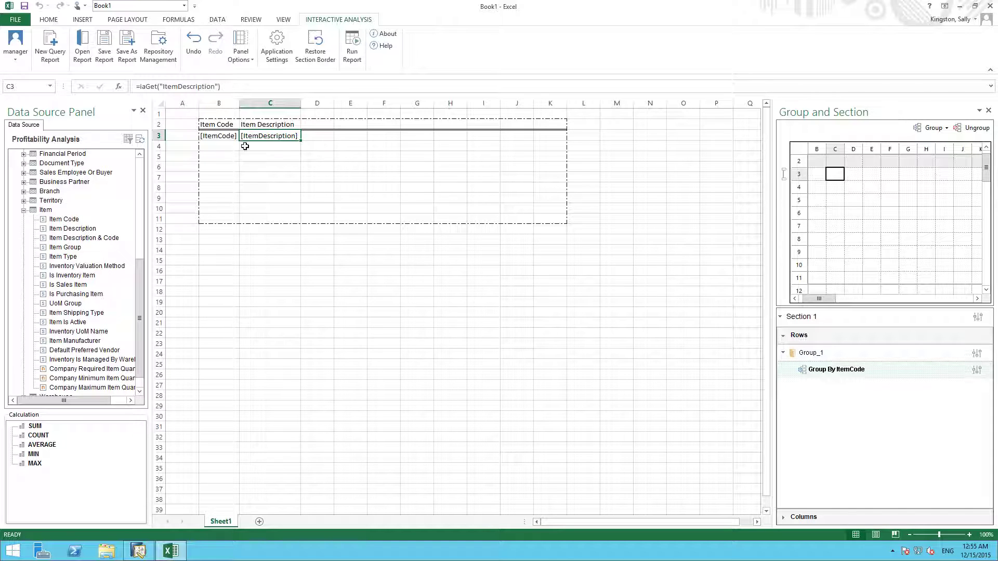
pyautogui.click(157, 136)
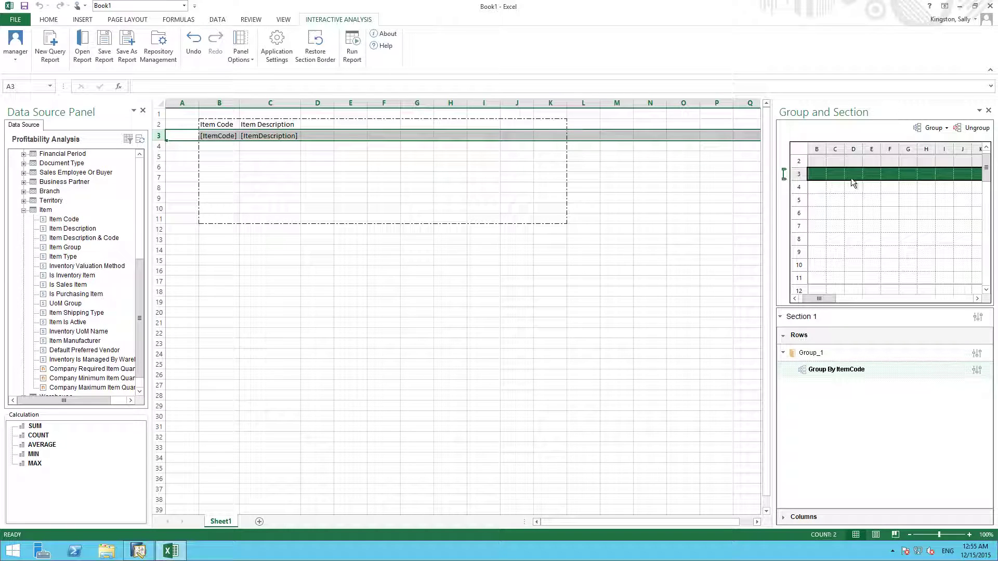
# Add a child group under Item Code grouped by Business Partner > Business Partner Code
pyautogui.click(947, 129)
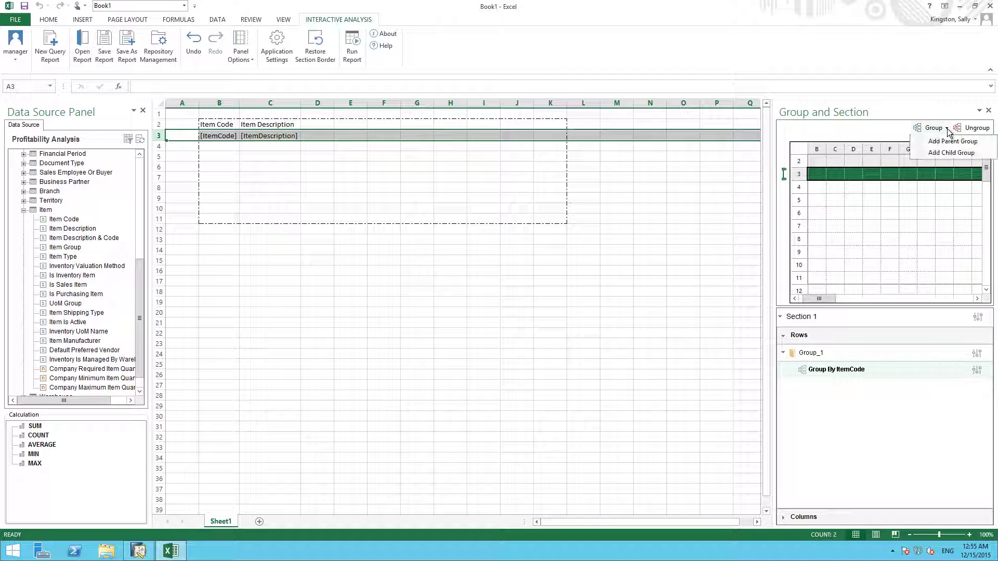
pyautogui.click(959, 153)
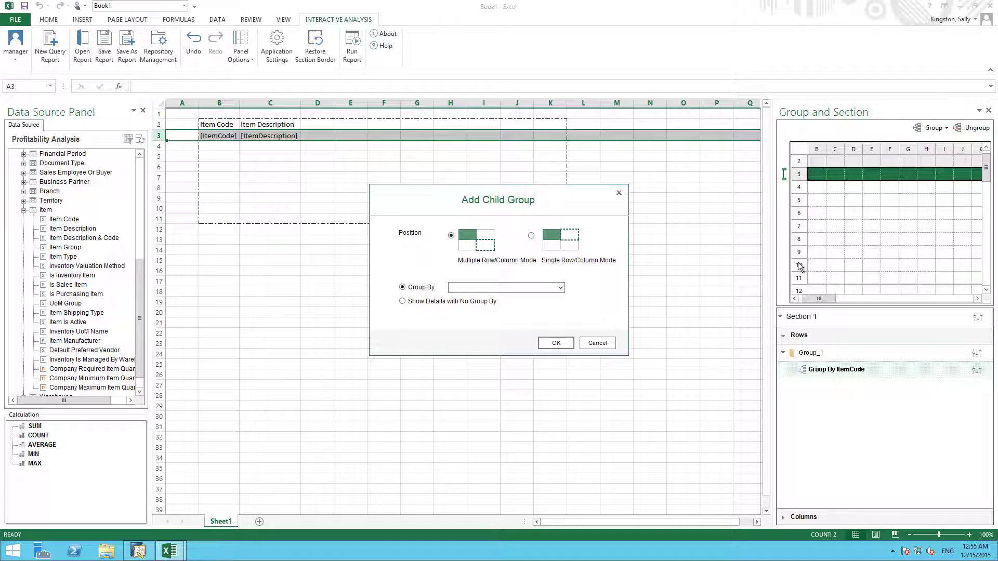
pyautogui.click(559, 288)
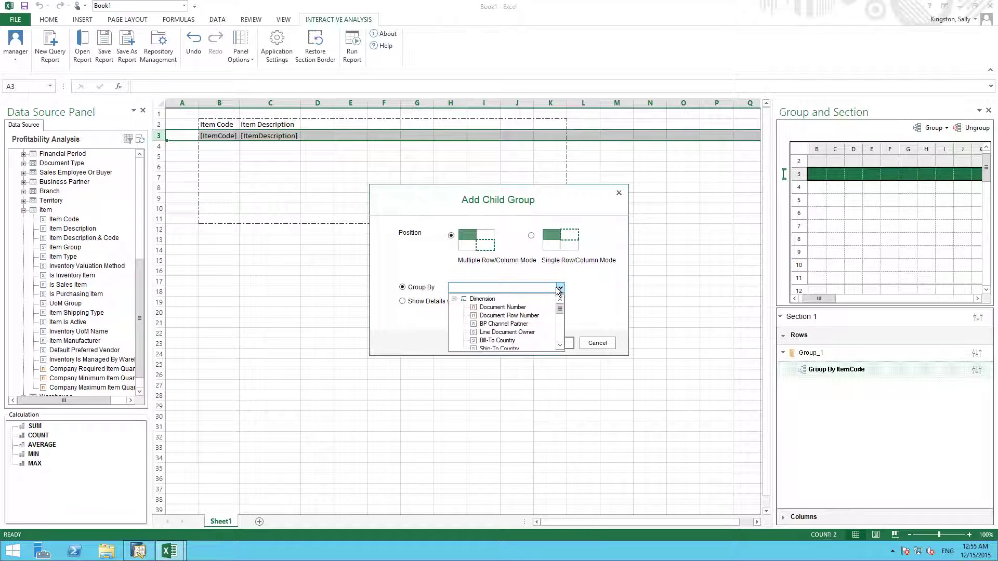
pyautogui.click(560, 346)
pyautogui.click(560, 346)
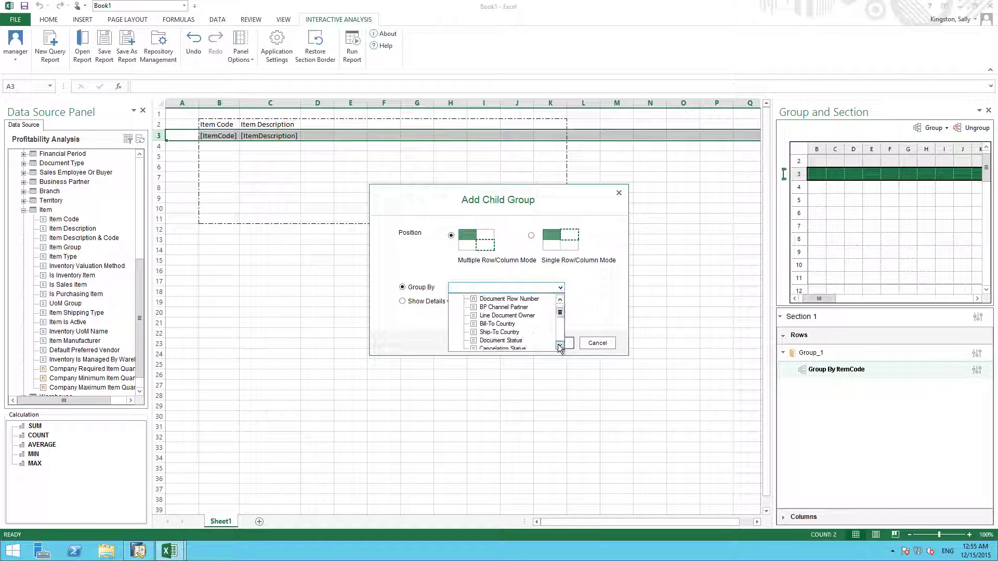
pyautogui.click(560, 346)
pyautogui.click(560, 346)
pyautogui.click(560, 346)
pyautogui.click(560, 347)
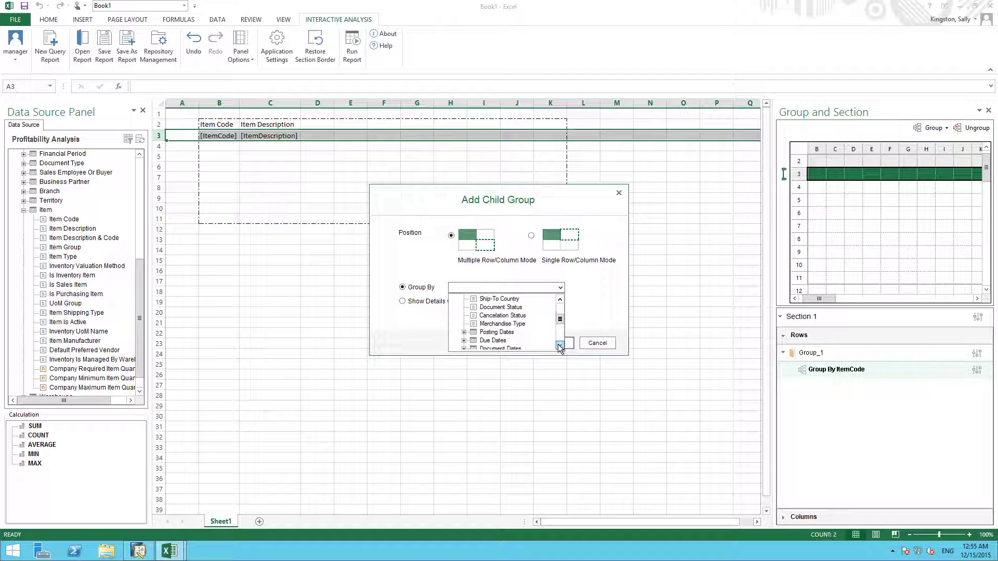
pyautogui.click(560, 347)
pyautogui.click(560, 347)
pyautogui.click(560, 346)
pyautogui.click(560, 346)
pyautogui.click(560, 347)
pyautogui.click(560, 347)
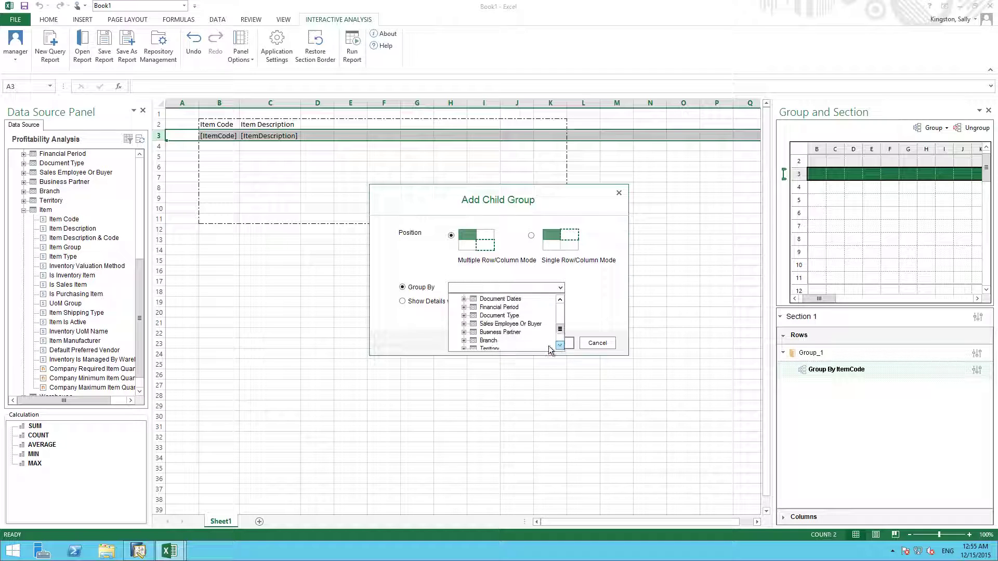
pyautogui.click(464, 332)
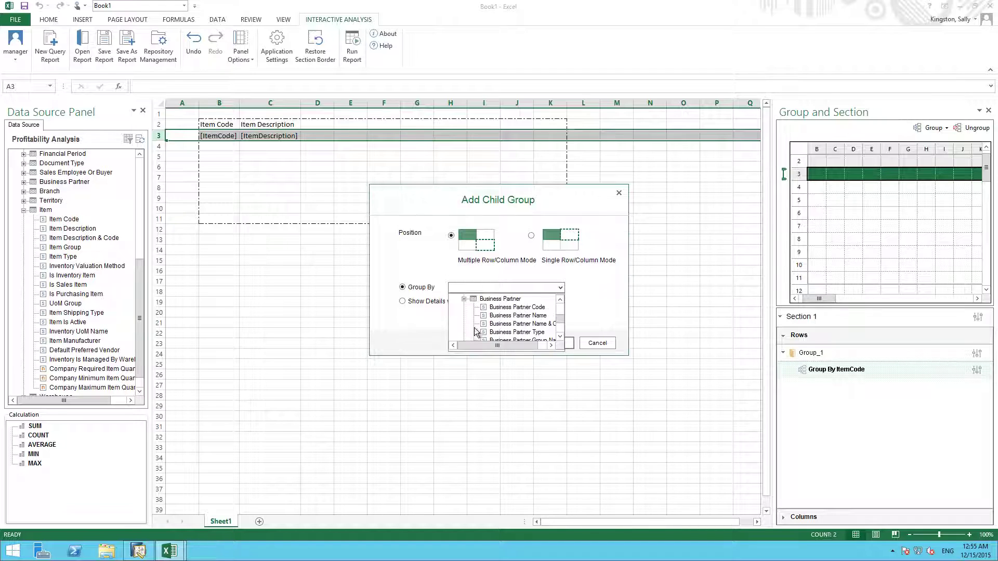
pyautogui.click(518, 309)
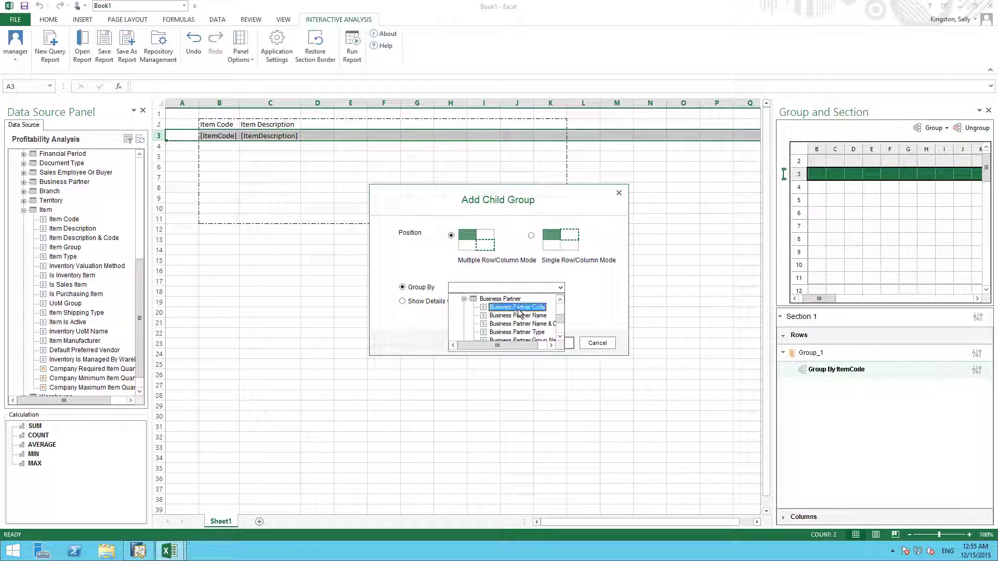
pyautogui.click(556, 341)
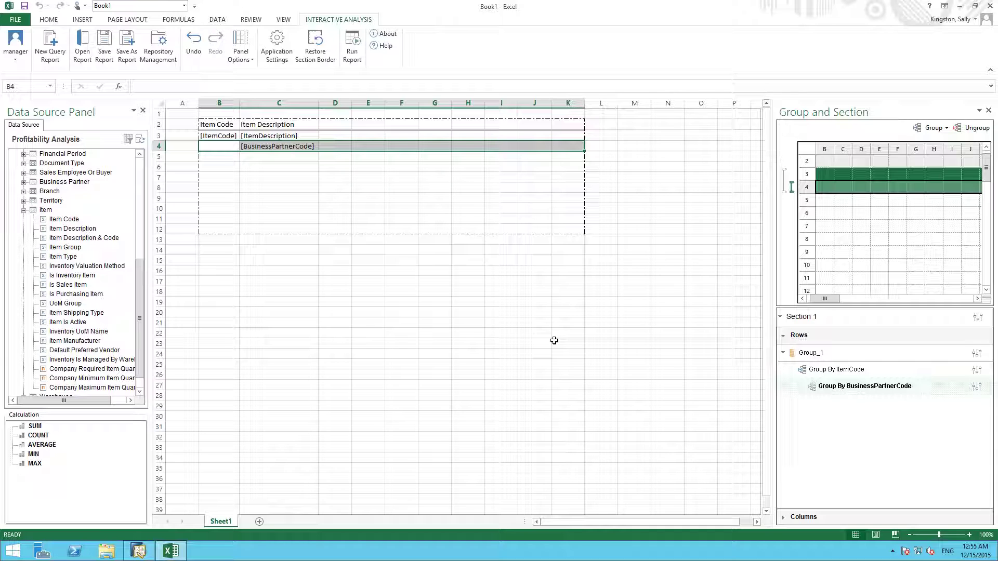
# Move the BusinessPartnerCode field to D4 and head column D 'Customer ID'
pyautogui.click(310, 148)
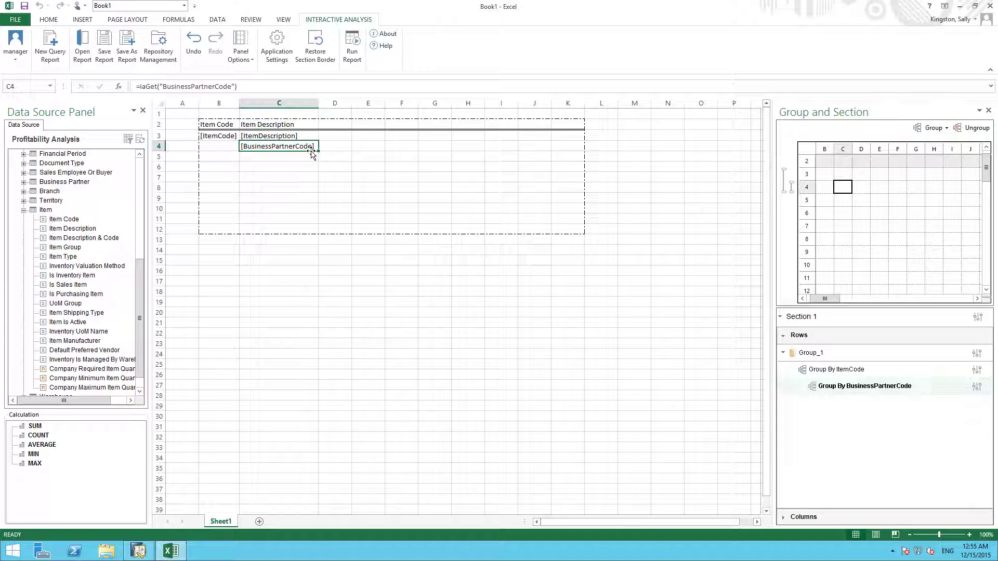
pyautogui.moveTo(312, 152); pyautogui.dragTo(337, 146)
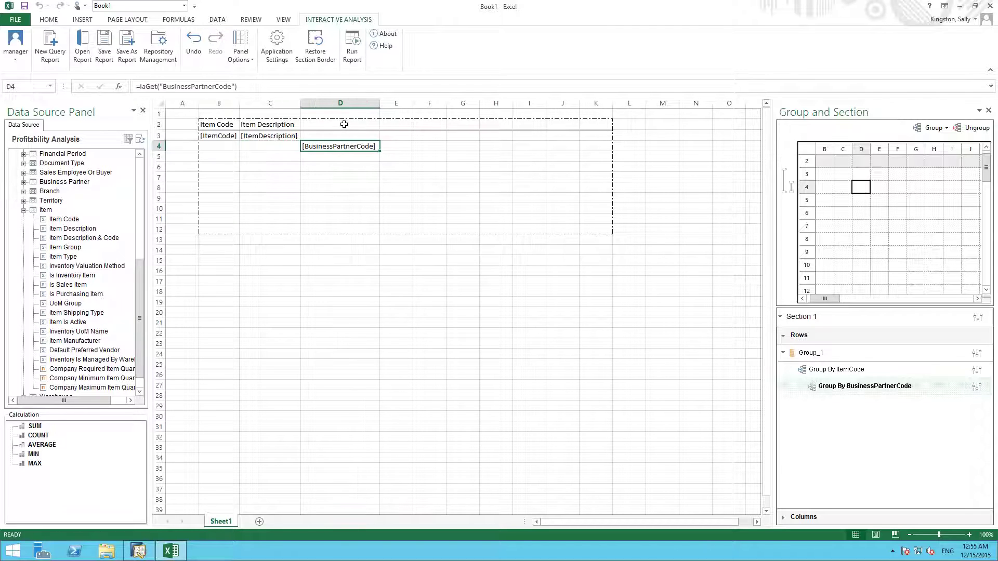
pyautogui.click(338, 126)
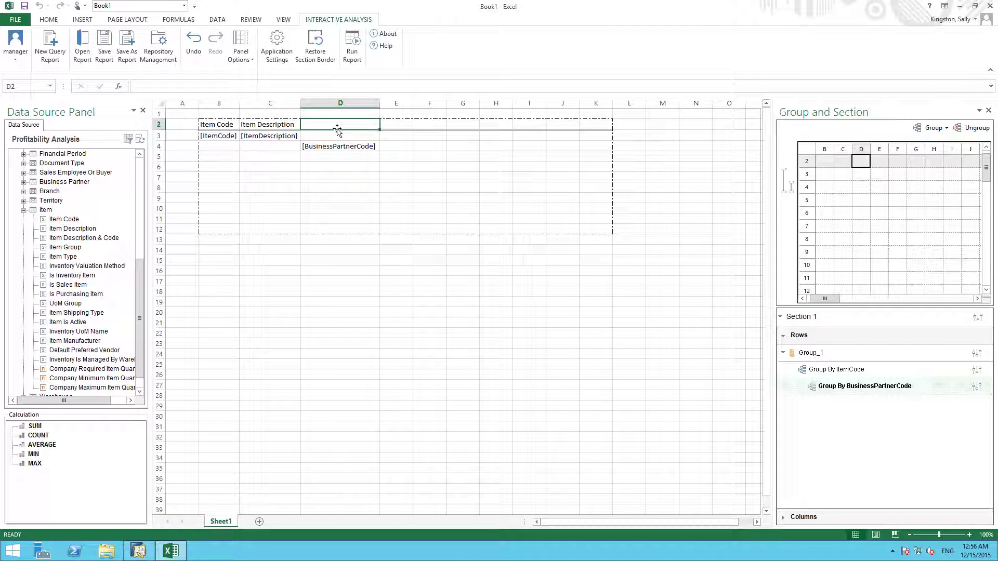
pyautogui.write('Customer I')
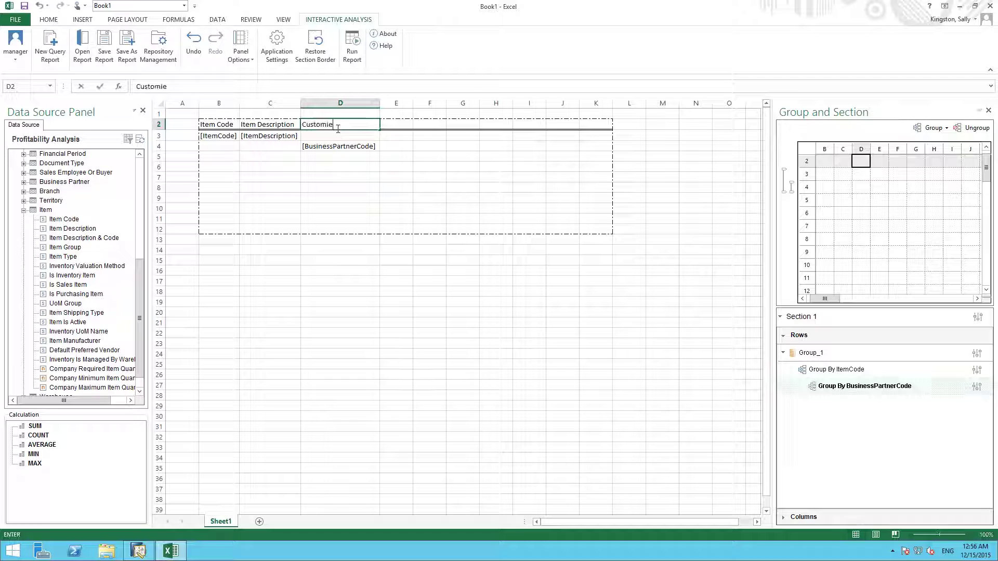
pyautogui.write('D')
pyautogui.click(397, 147)
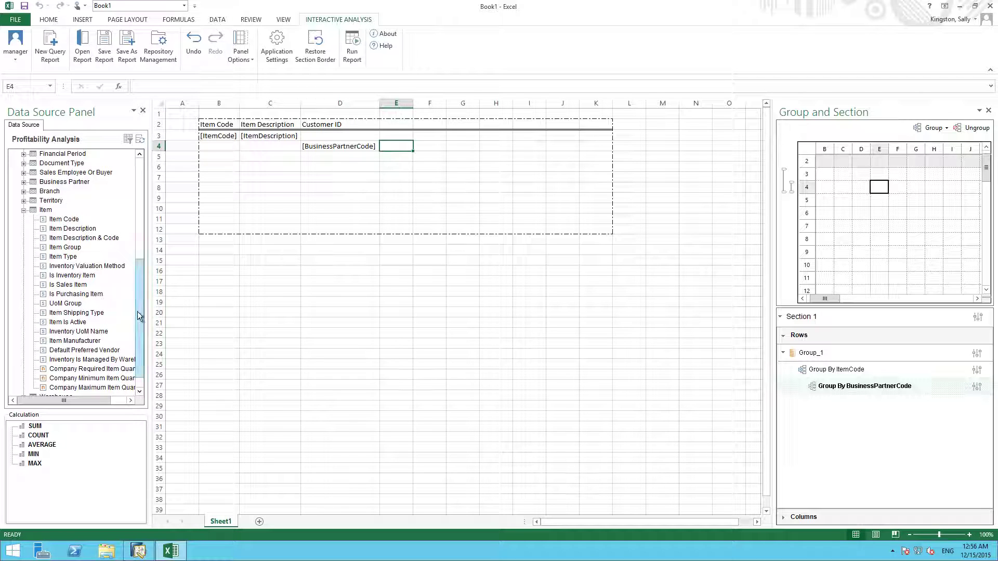
# Add Business Partner Name in E4 with the header 'Customer Name'
pyautogui.click(23, 182)
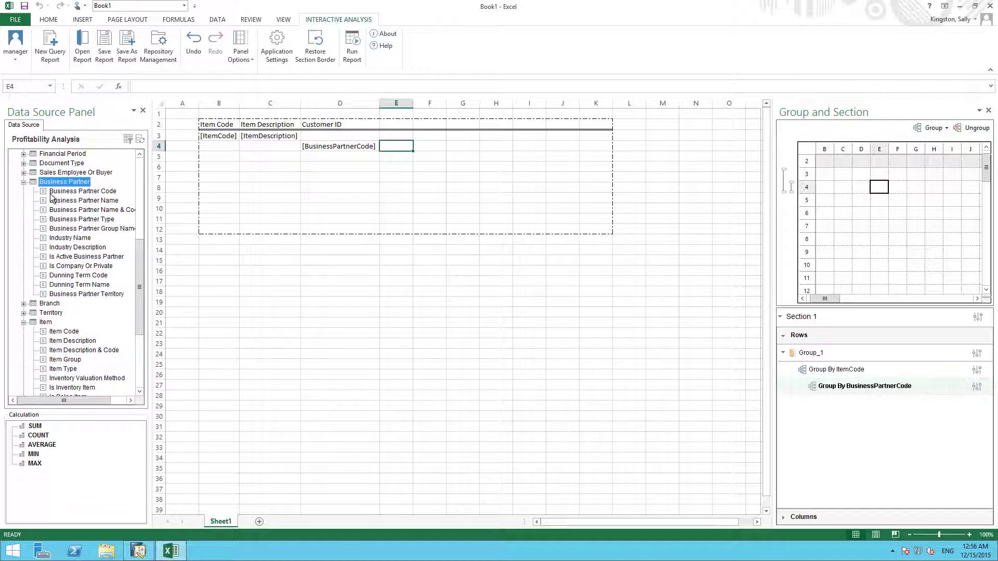
pyautogui.moveTo(60, 202); pyautogui.dragTo(391, 149)
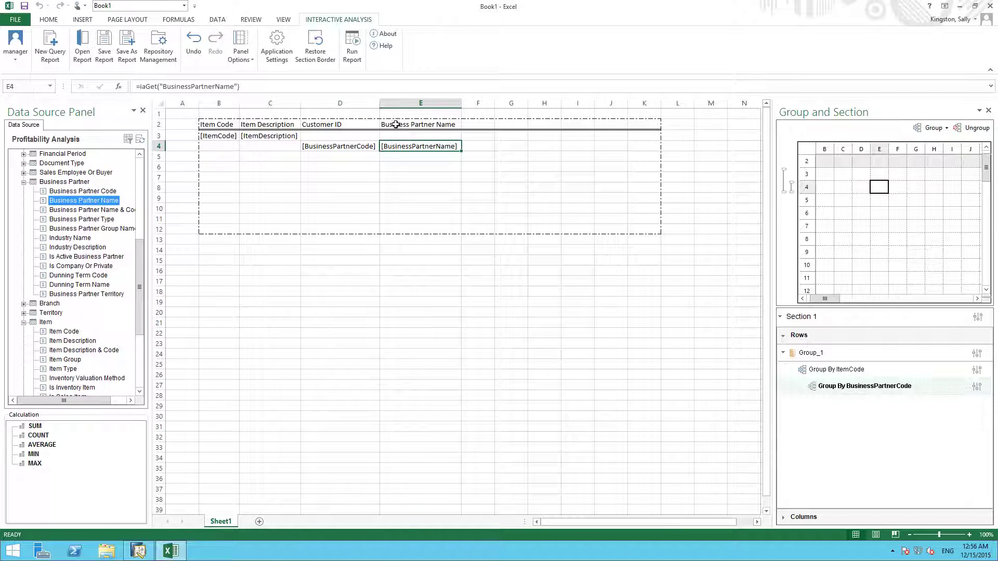
pyautogui.click(393, 125)
pyautogui.write('Customer Name')
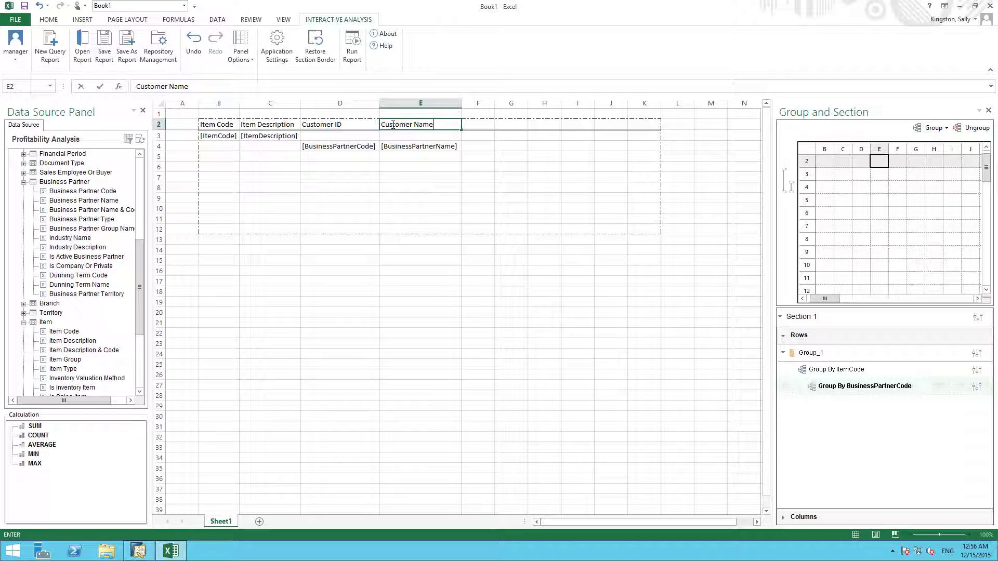
pyautogui.click(479, 146)
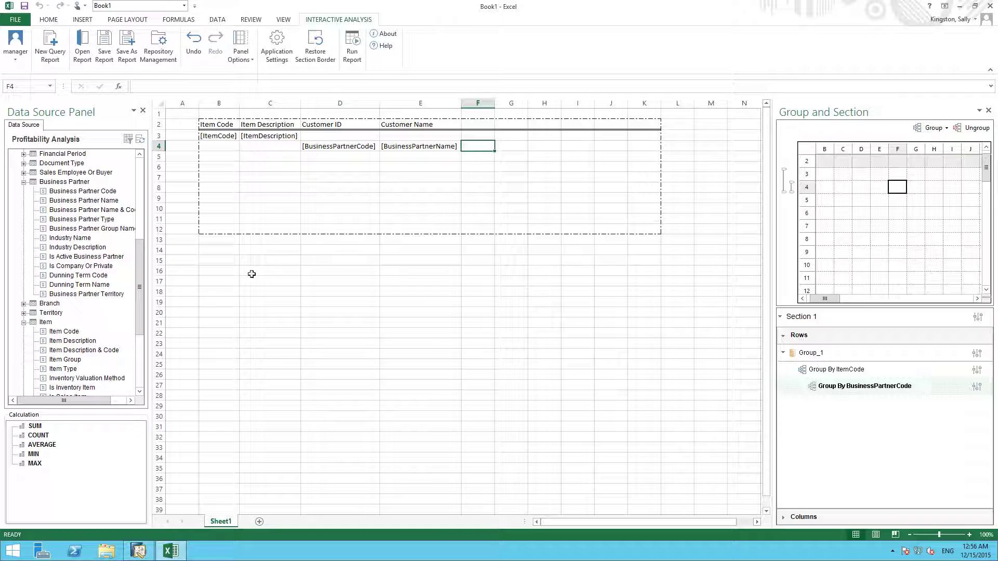
# Add Gross Profit (LC) in column F with the header 'Profit'
pyautogui.click(140, 155)
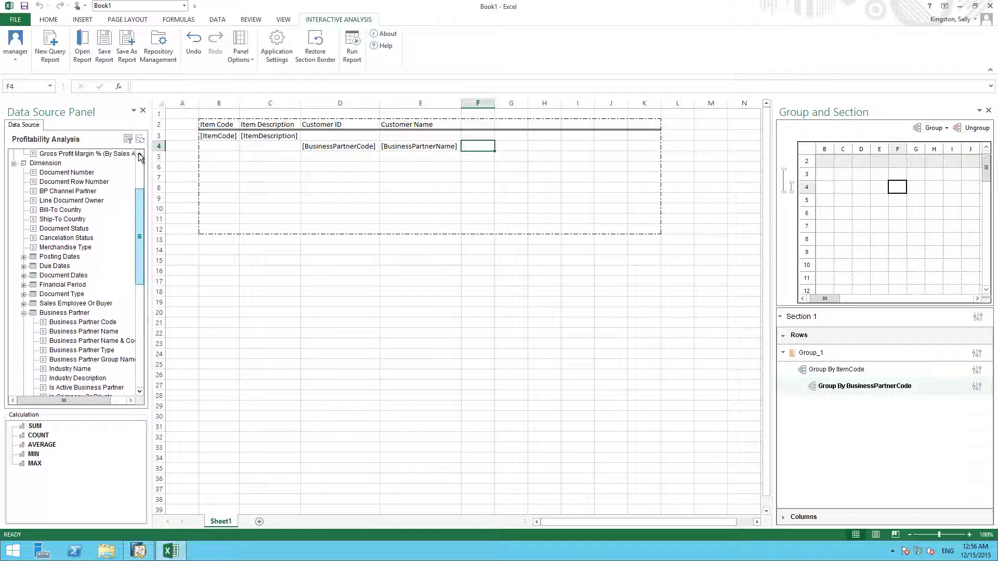
pyautogui.click(140, 155)
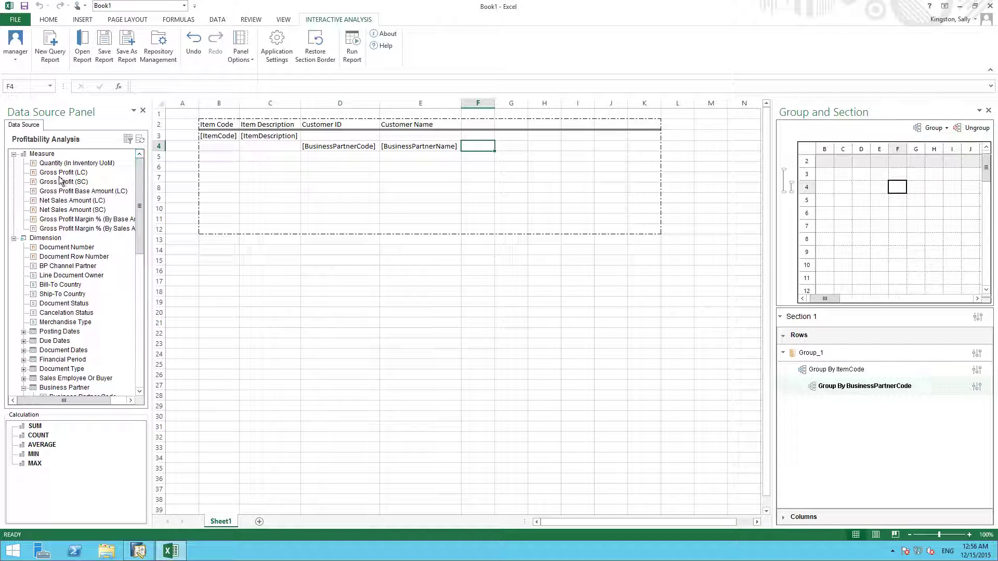
pyautogui.moveTo(60, 172); pyautogui.dragTo(478, 149)
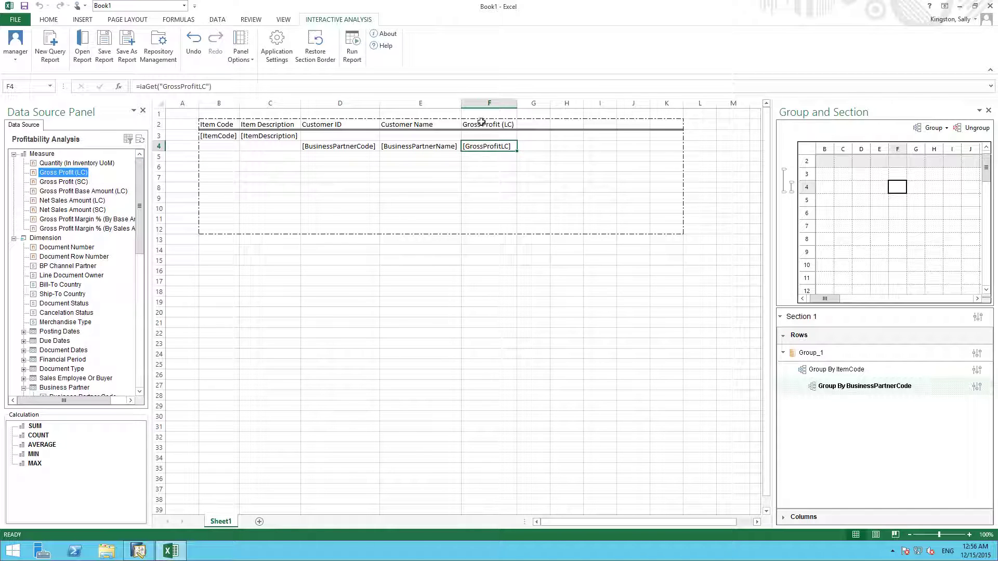
pyautogui.click(480, 122)
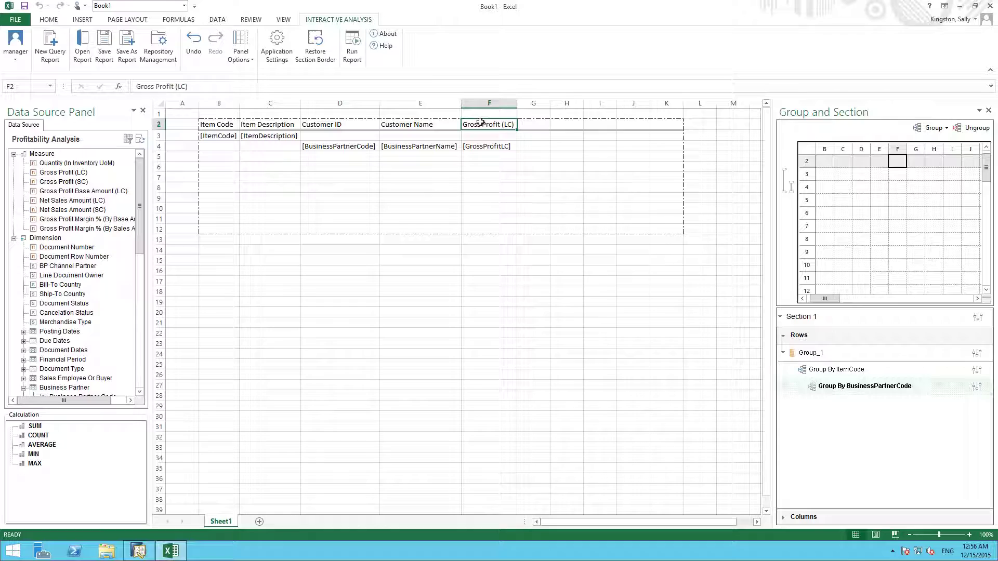
pyautogui.write('Profit')
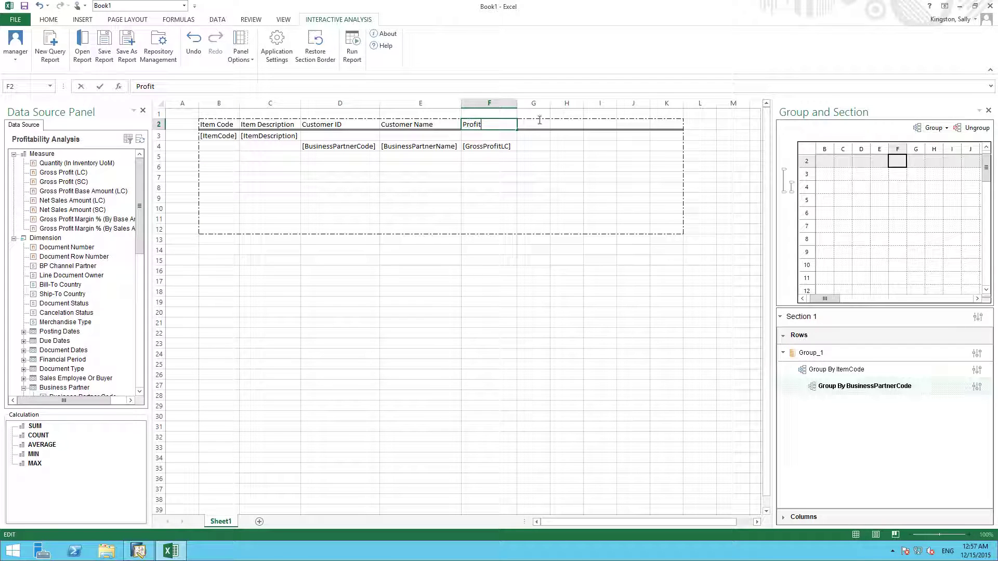
pyautogui.click(540, 145)
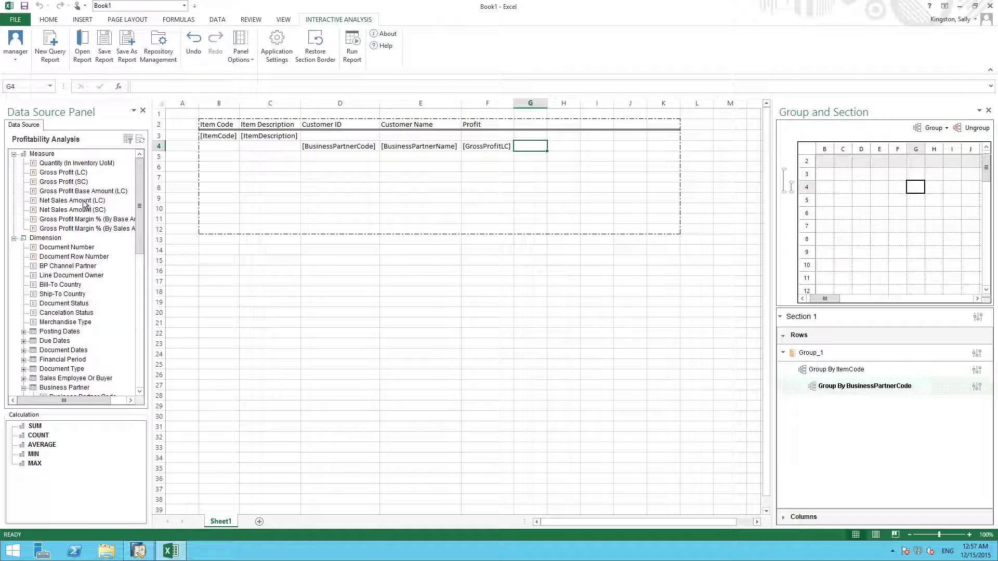
# Add Net Sales Amount (LC) in G4 with the header 'Revenue'
pyautogui.moveTo(85, 204); pyautogui.dragTo(527, 130)
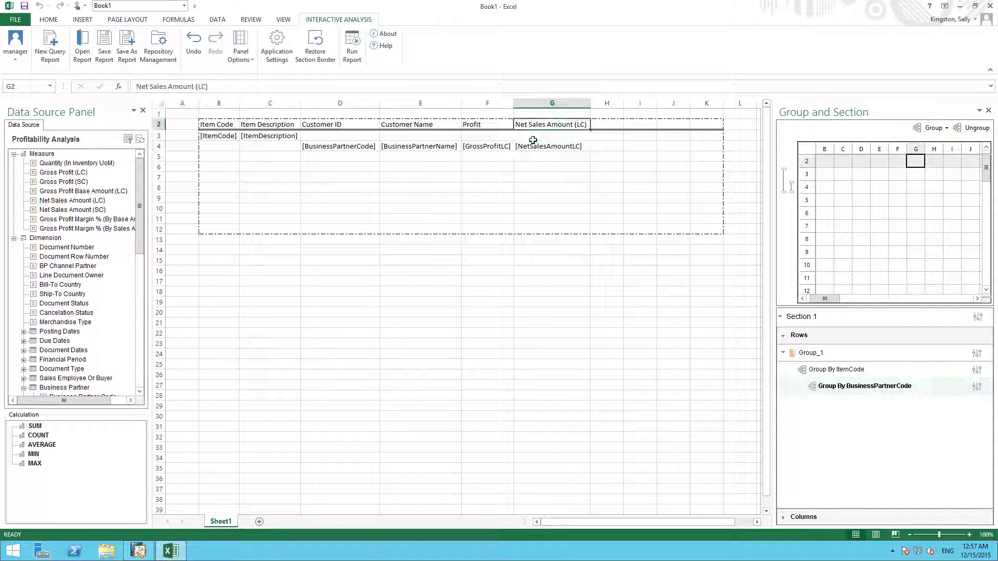
pyautogui.write('Revenue')
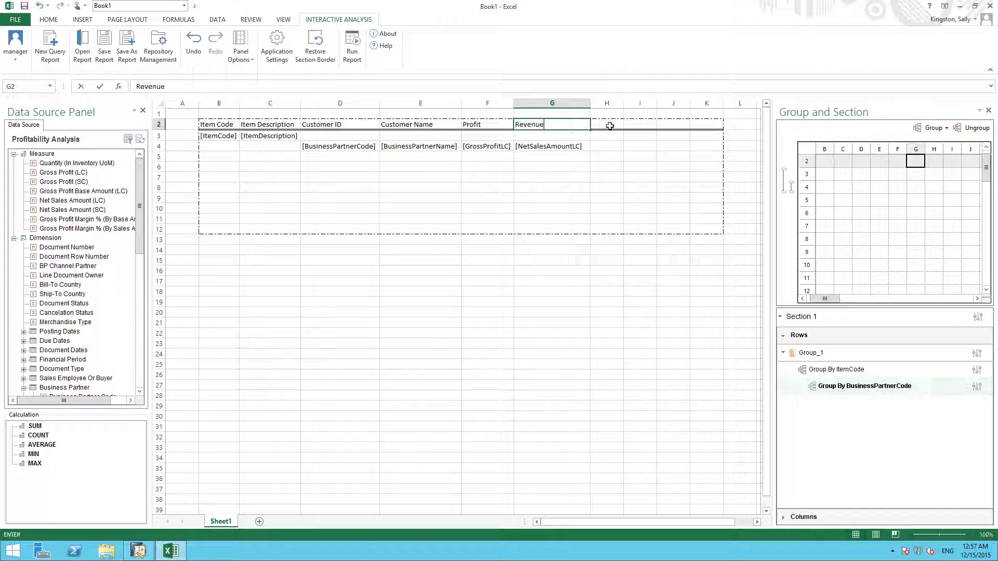
pyautogui.click(610, 126)
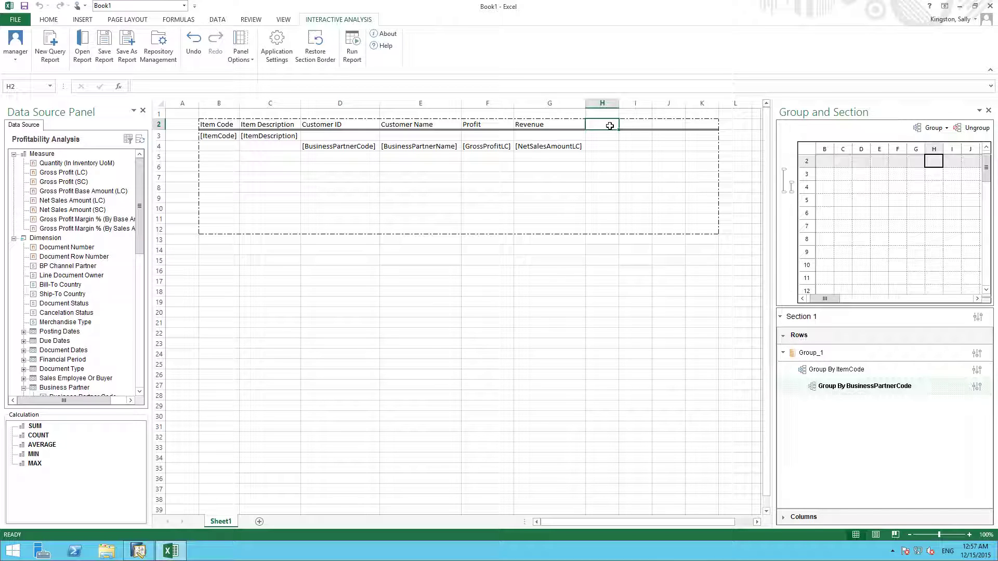
# Head H2 'Margin %' and enter =iaCellRef(F4)/iaCellRef(G4)*100 in H4
pyautogui.write('Marg')
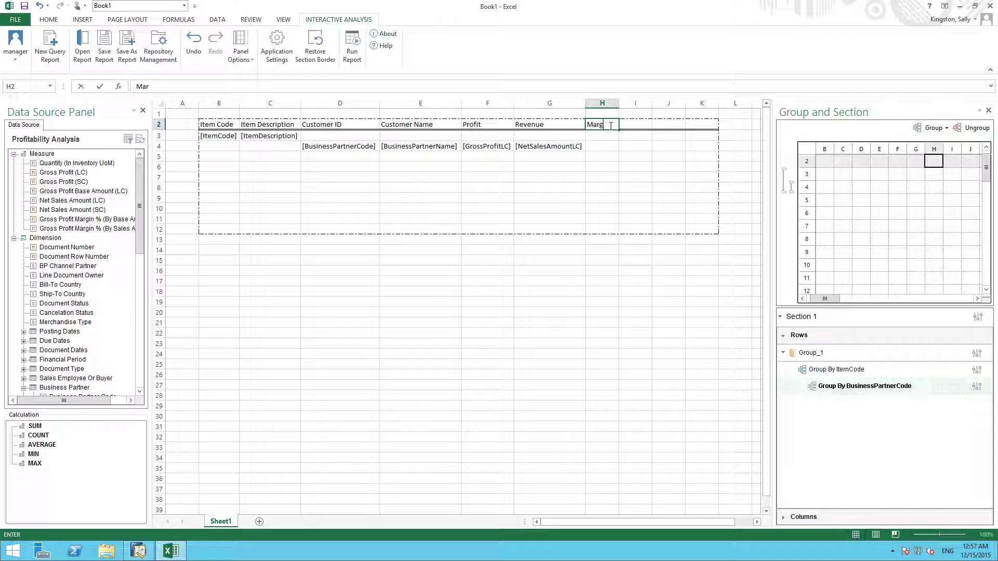
pyautogui.write('in %')
pyautogui.click(608, 147)
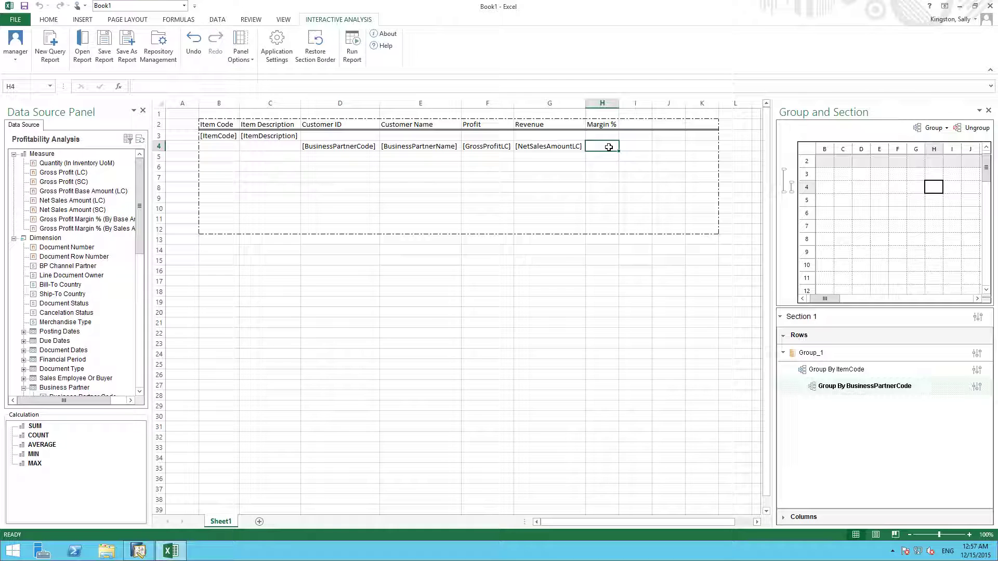
pyautogui.write('=ia')
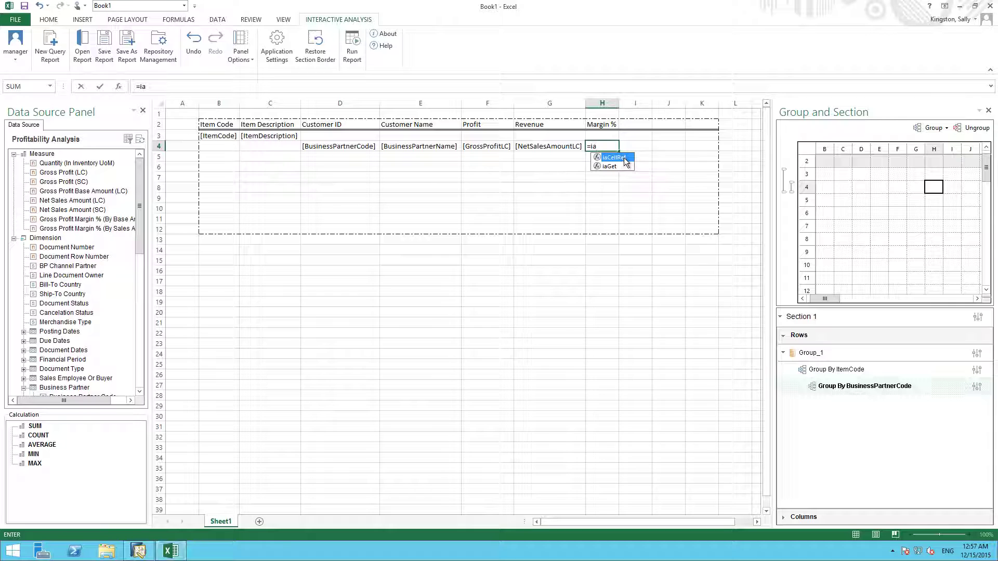
pyautogui.doubleClick(621, 158)
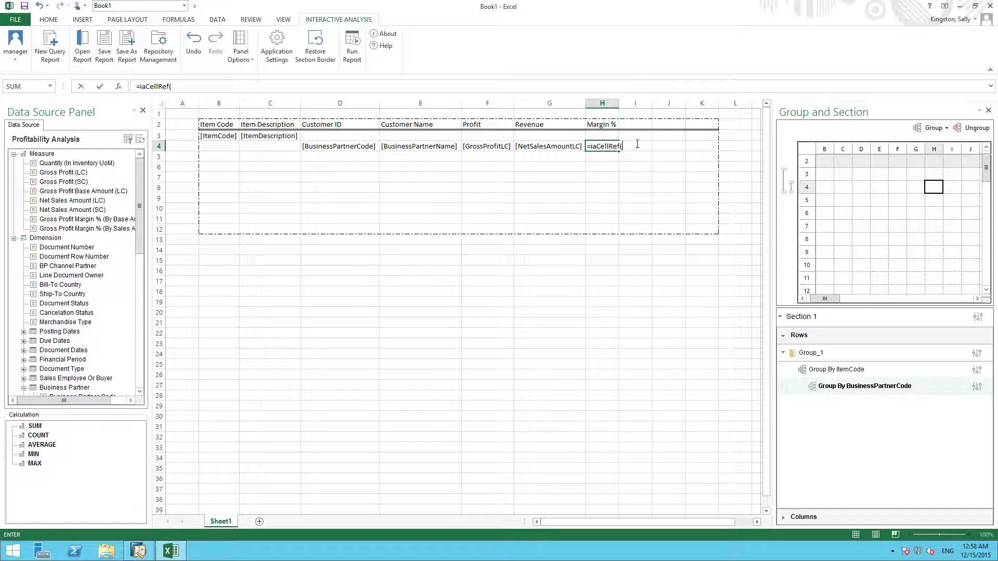
pyautogui.write('F4)/')
pyautogui.write('ia')
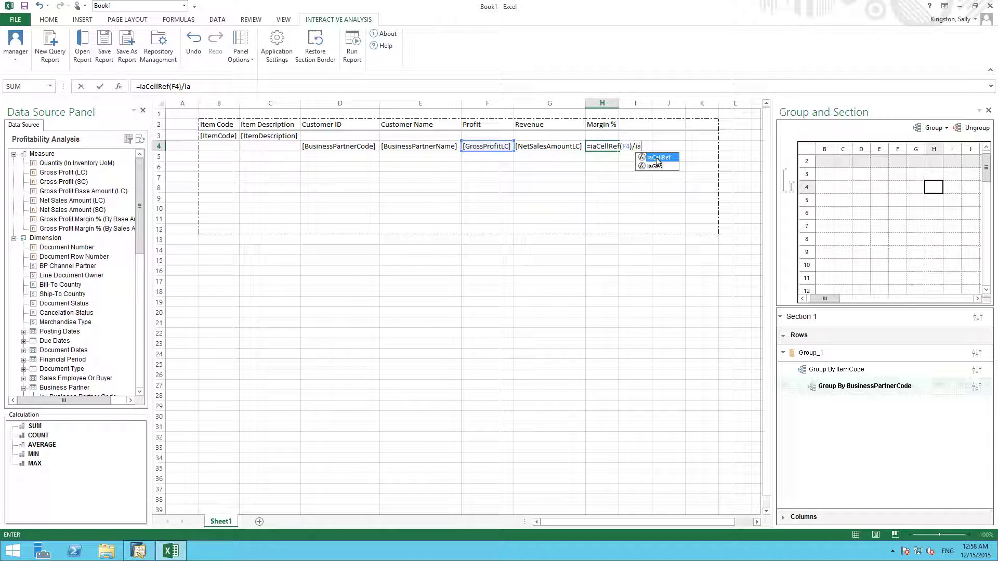
pyautogui.doubleClick(656, 157)
pyautogui.write('G')
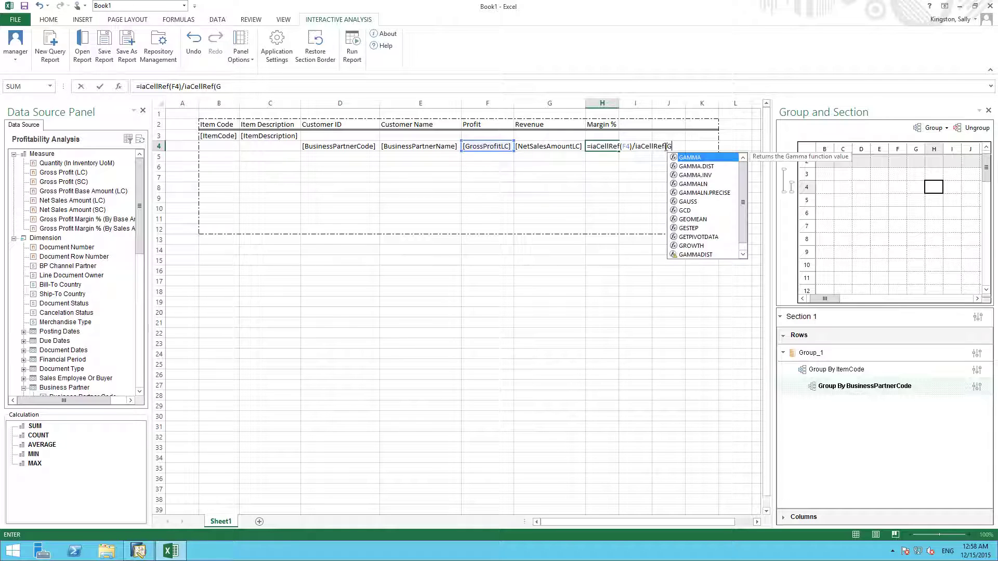
pyautogui.write('4)')
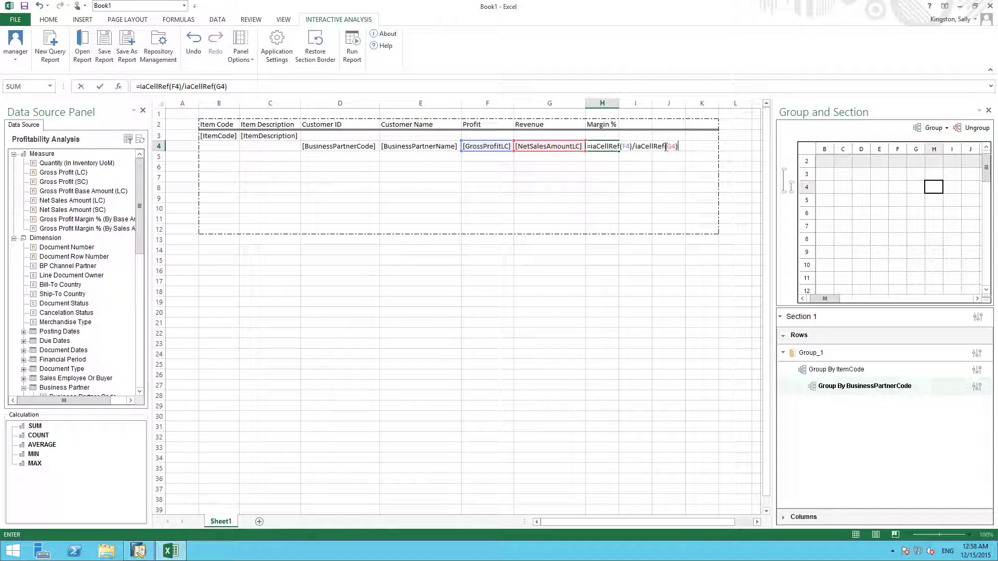
pyautogui.write('*100')
pyautogui.press('Tab')
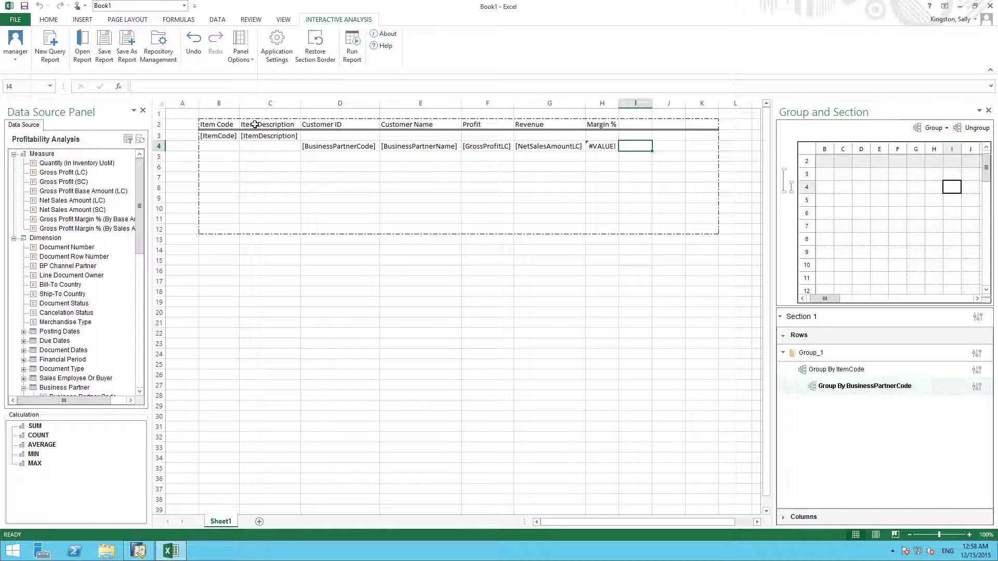
# Give header row 2 a yellow fill with bold, italic text
pyautogui.click(154, 124)
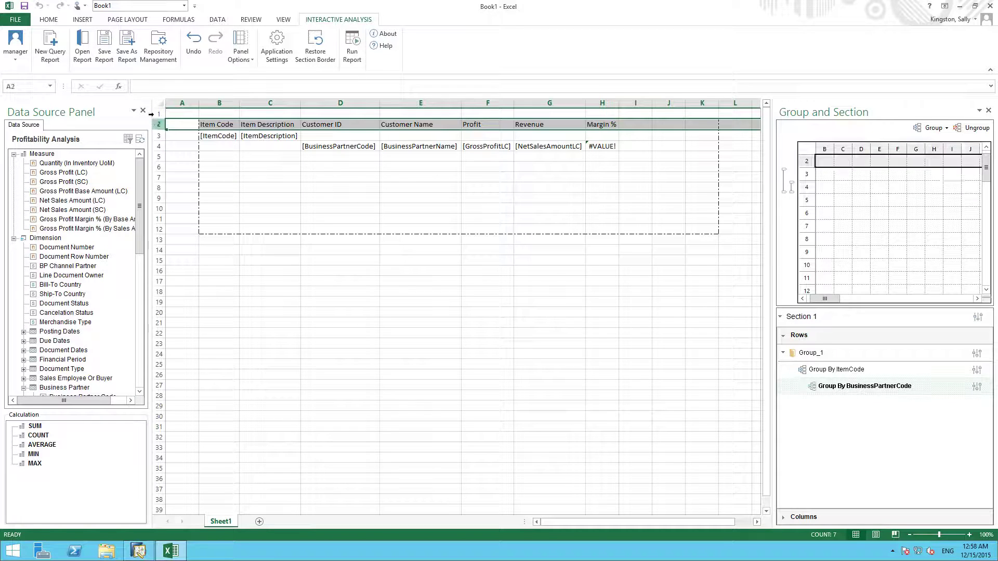
pyautogui.click(54, 23)
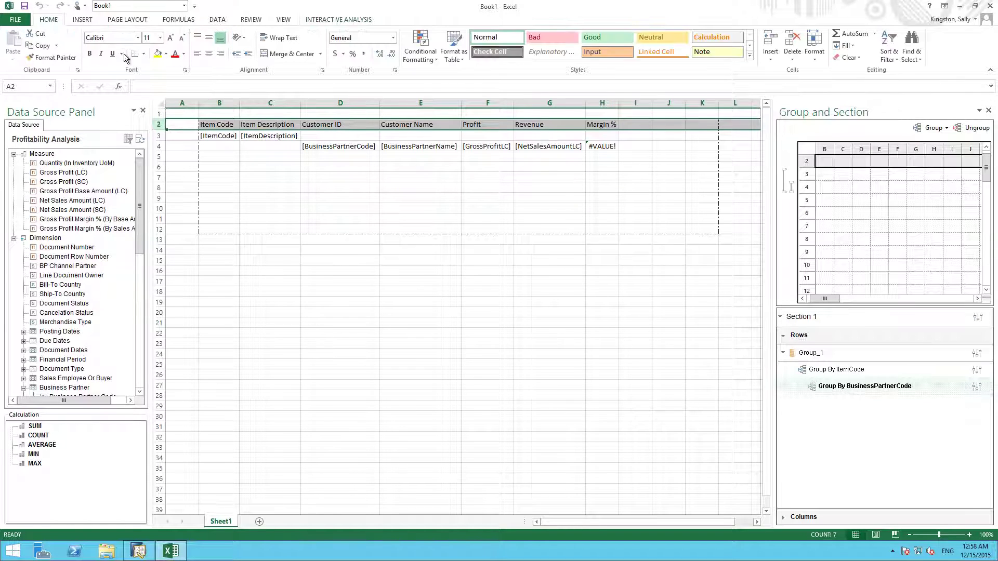
pyautogui.click(158, 54)
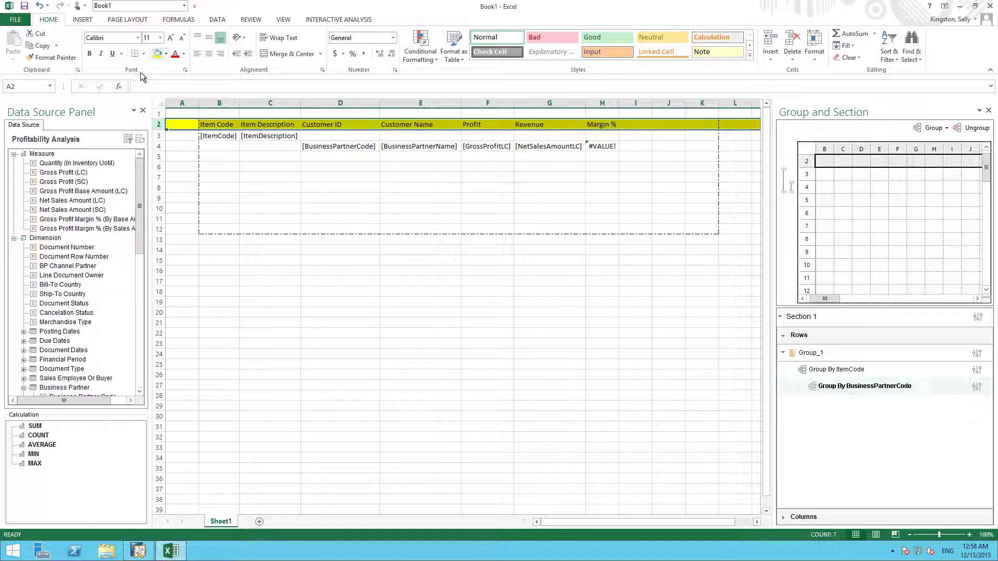
pyautogui.click(90, 55)
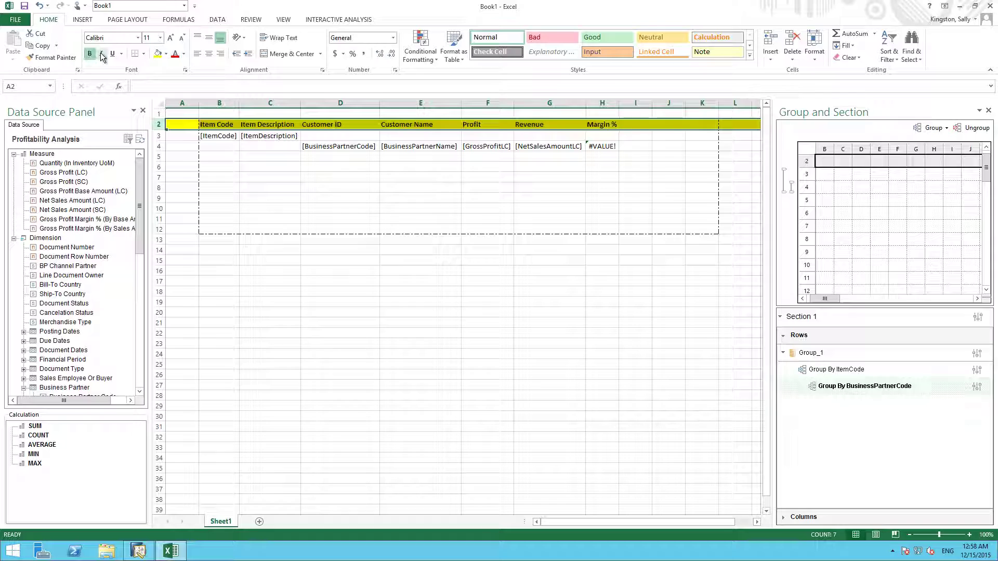
pyautogui.click(102, 54)
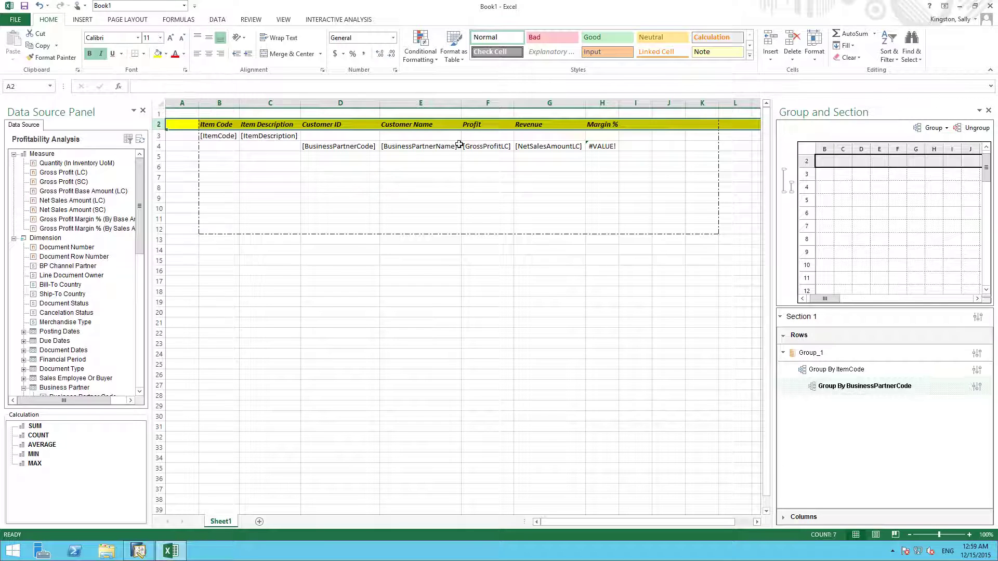
# Add a SUM calculation in F3 referencing the Profit cell F4
pyautogui.click(495, 138)
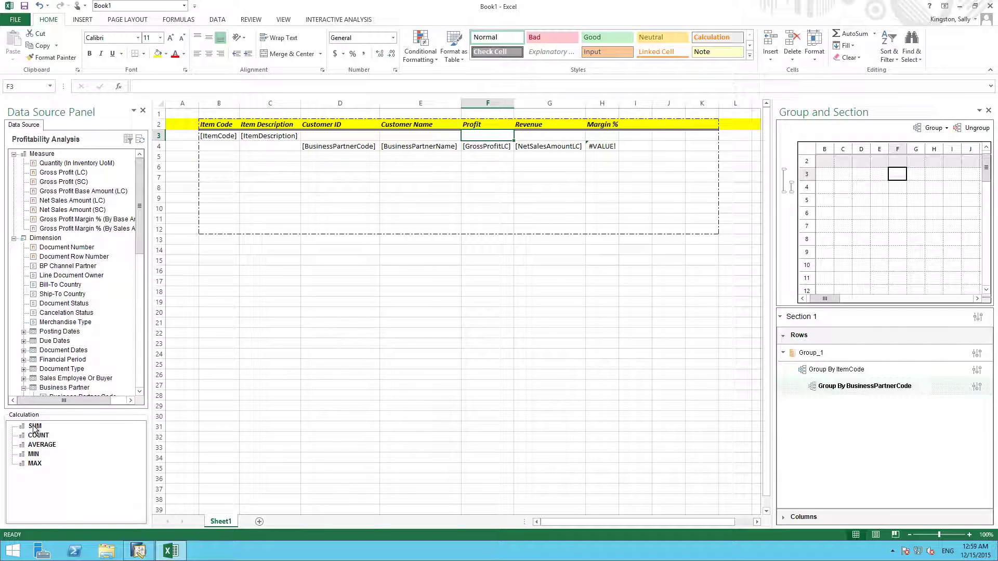
pyautogui.moveTo(34, 428); pyautogui.dragTo(482, 137)
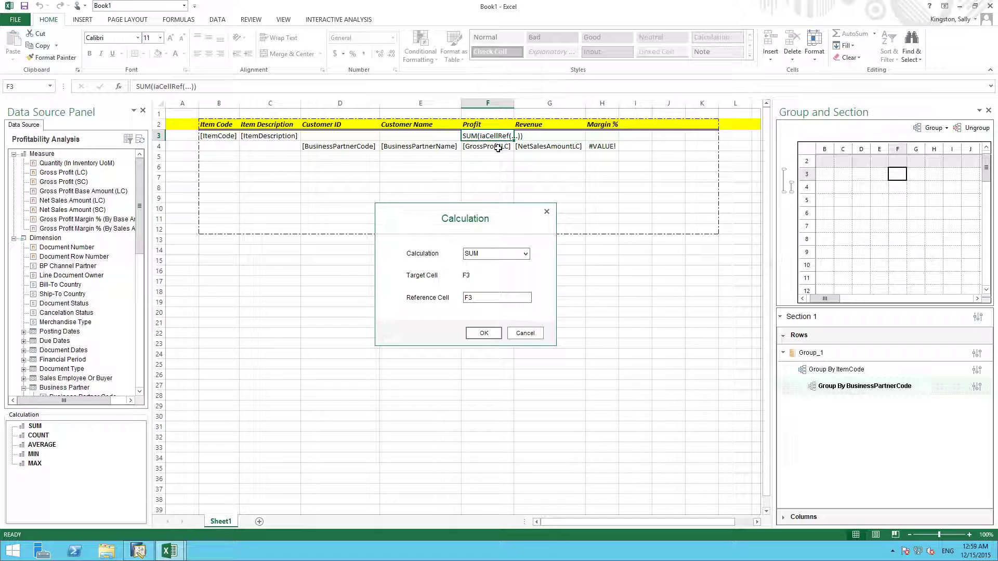
pyautogui.click(469, 298)
pyautogui.press('BackSpace')
pyautogui.write('4')
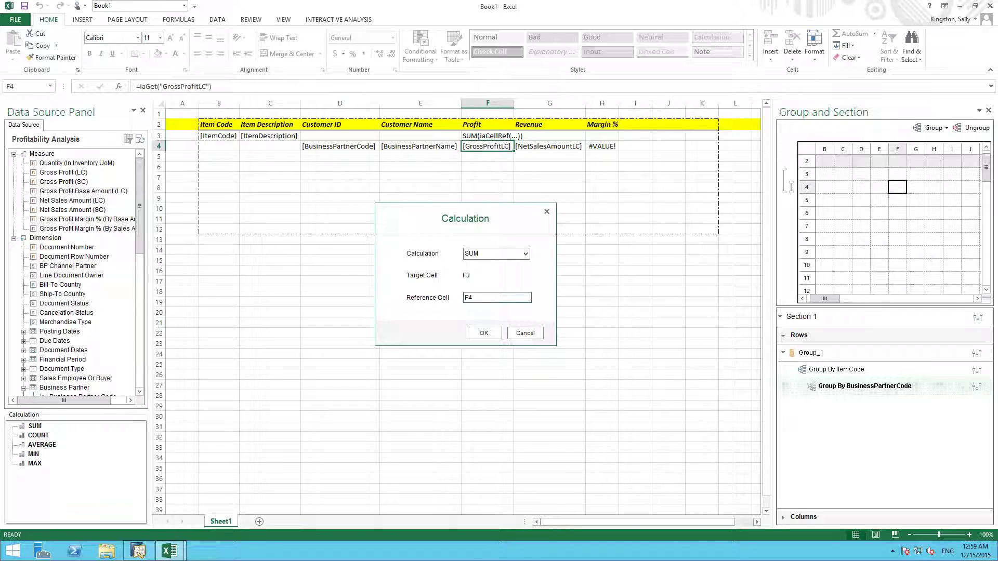
pyautogui.click(482, 334)
# Label E3 'SubTotal' and E5 'GrandTotal'
pyautogui.click(427, 138)
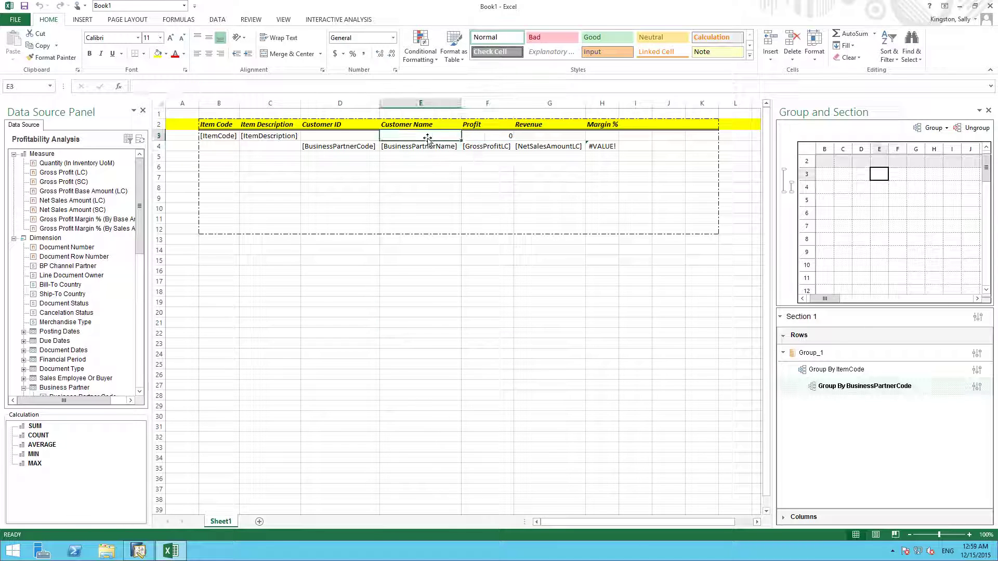
pyautogui.write('SubTotal')
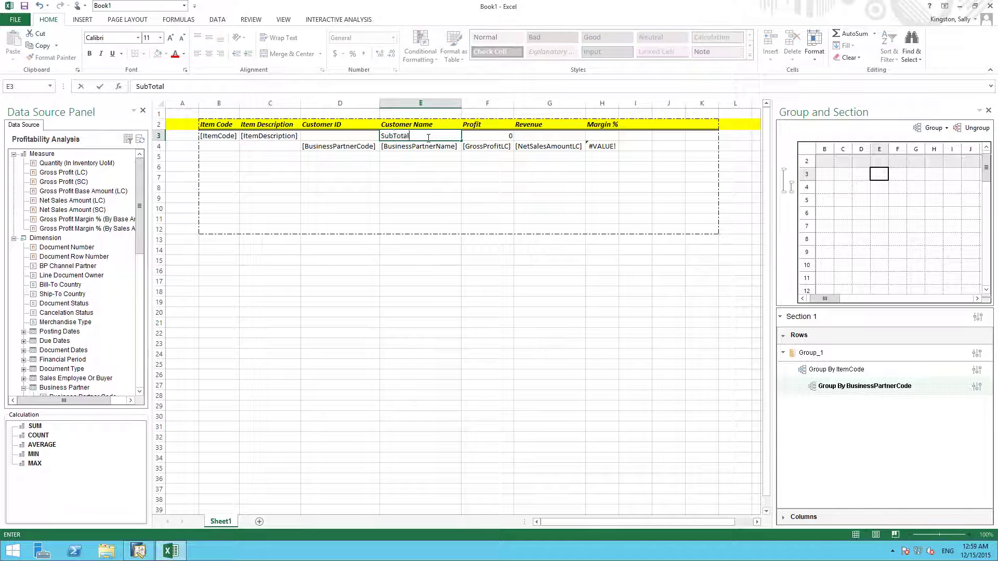
pyautogui.click(436, 157)
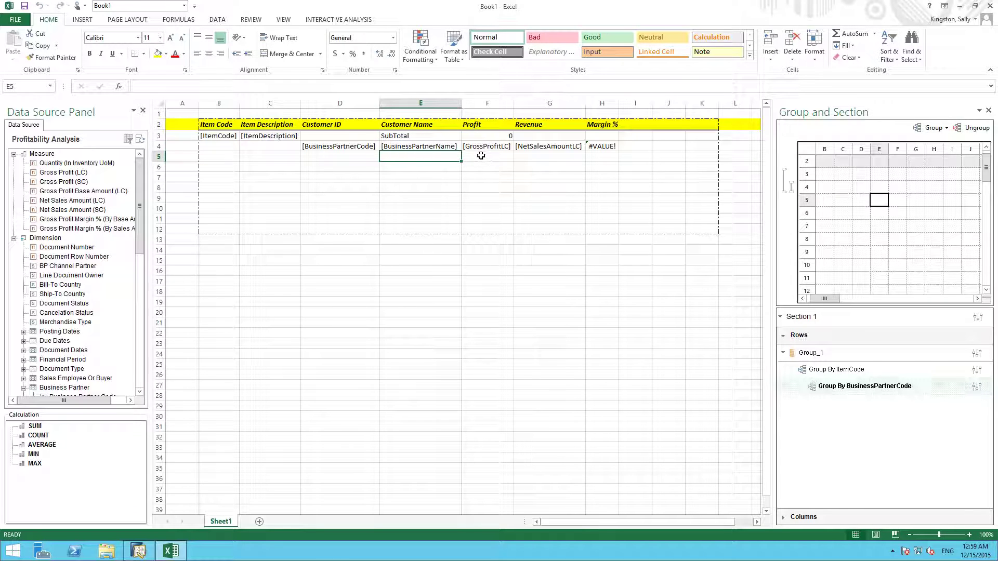
pyautogui.write('GrandTotal')
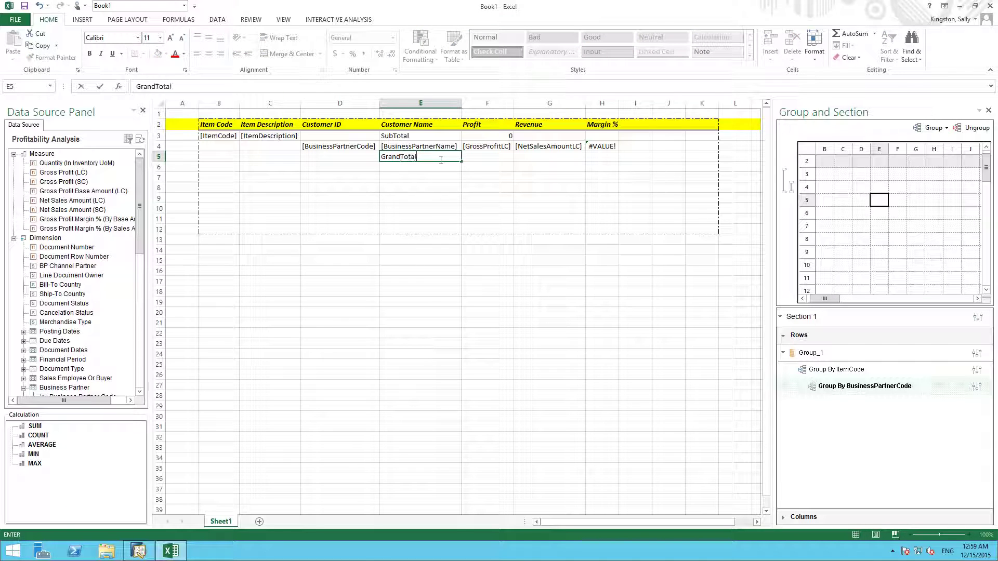
pyautogui.click(487, 154)
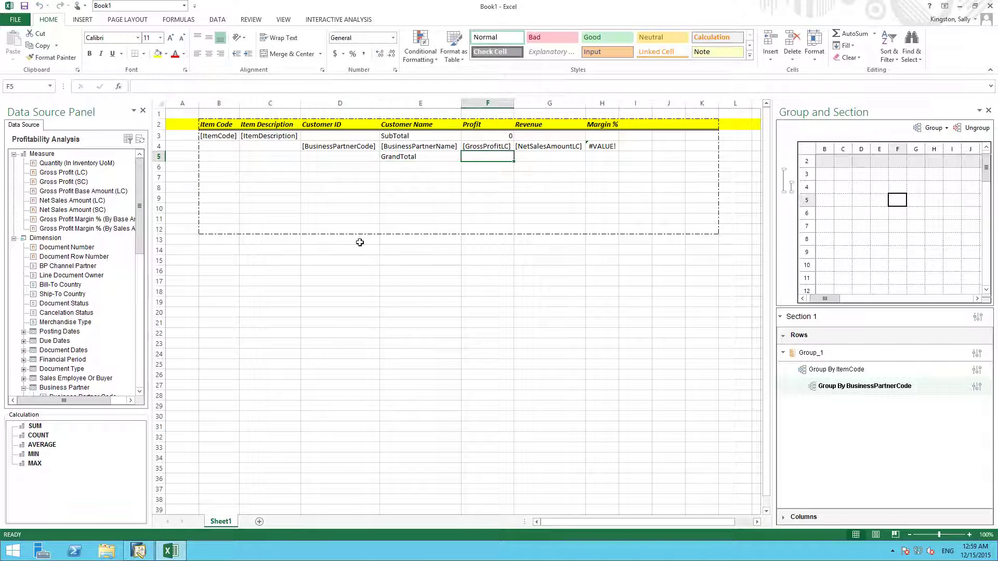
# Add a SUM calculation in F5 with reference cell F4
pyautogui.moveTo(39, 427); pyautogui.dragTo(492, 156)
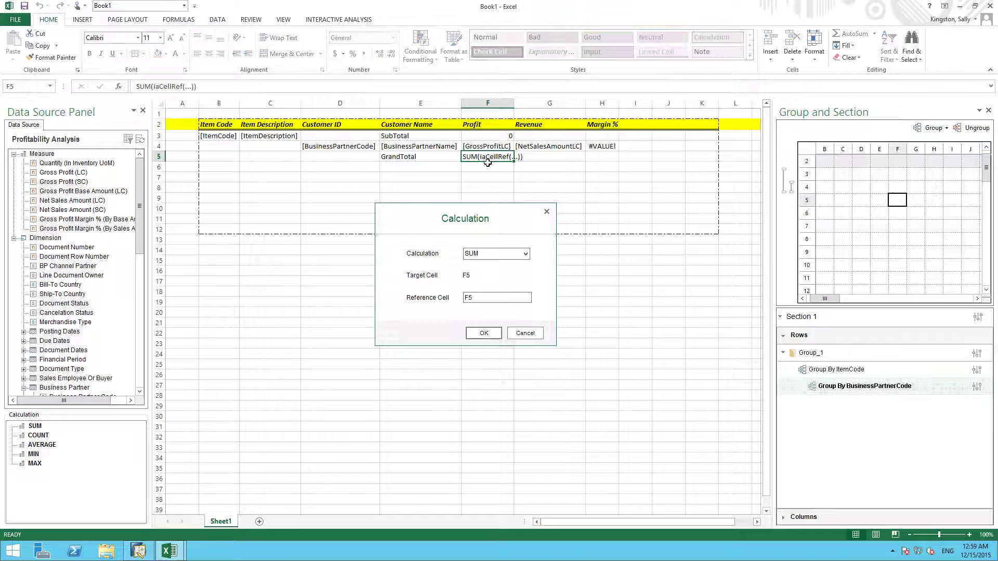
pyautogui.doubleClick(476, 298)
pyautogui.write('F4')
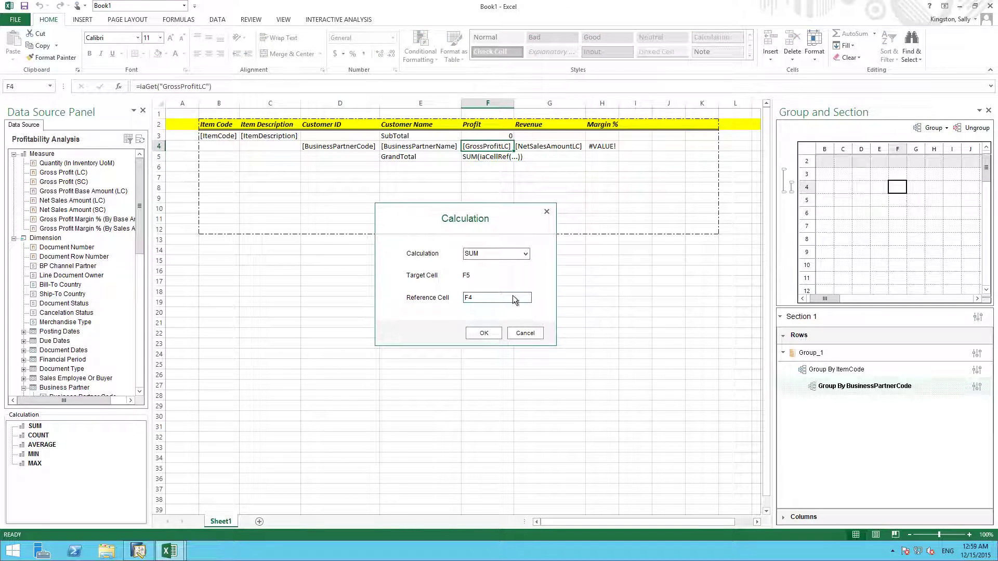
pyautogui.click(498, 335)
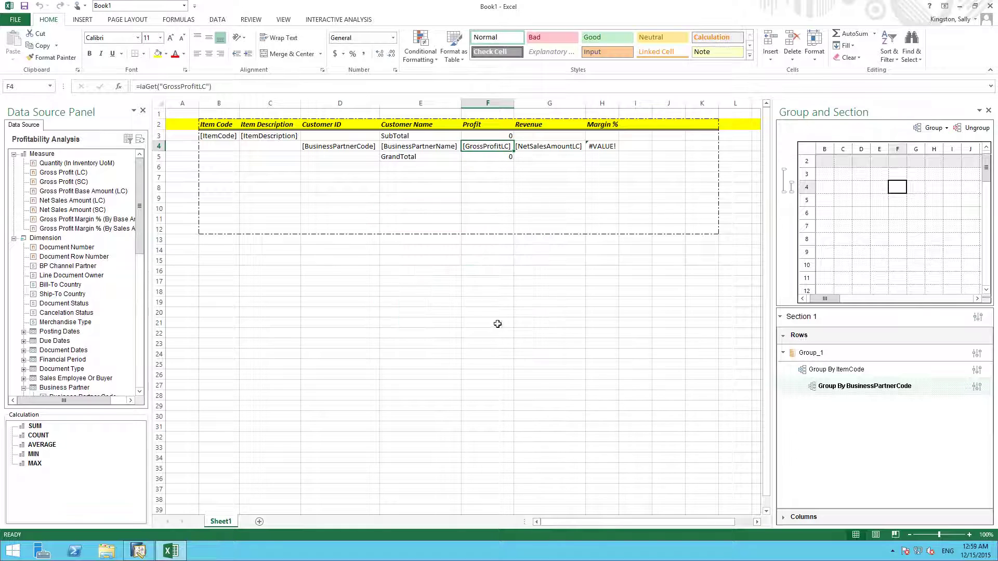
# Make the SubTotal (E3:F3) and GrandTotal (E5:F5) labels and sums bold red
pyautogui.moveTo(447, 138); pyautogui.dragTo(493, 138)
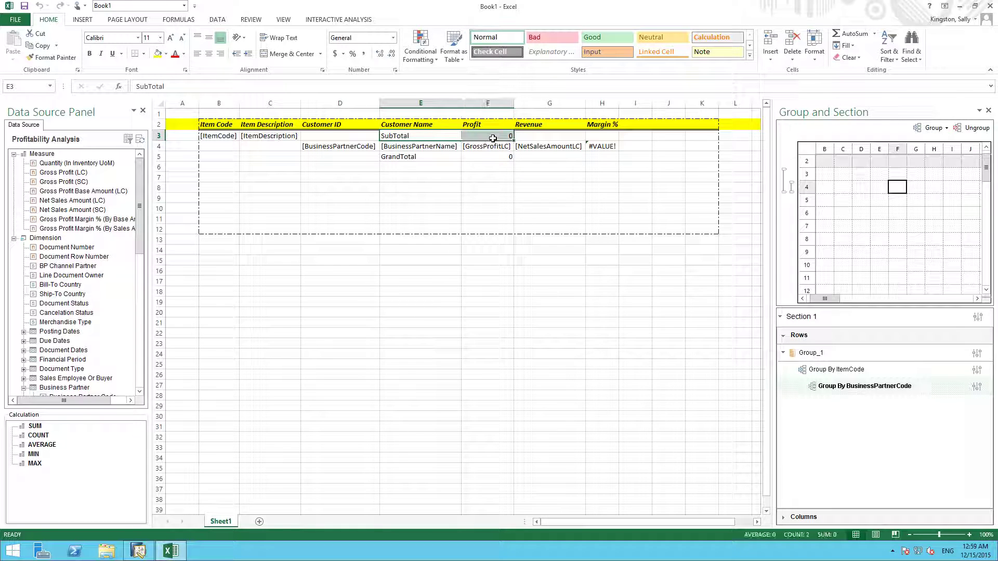
pyautogui.click(175, 54)
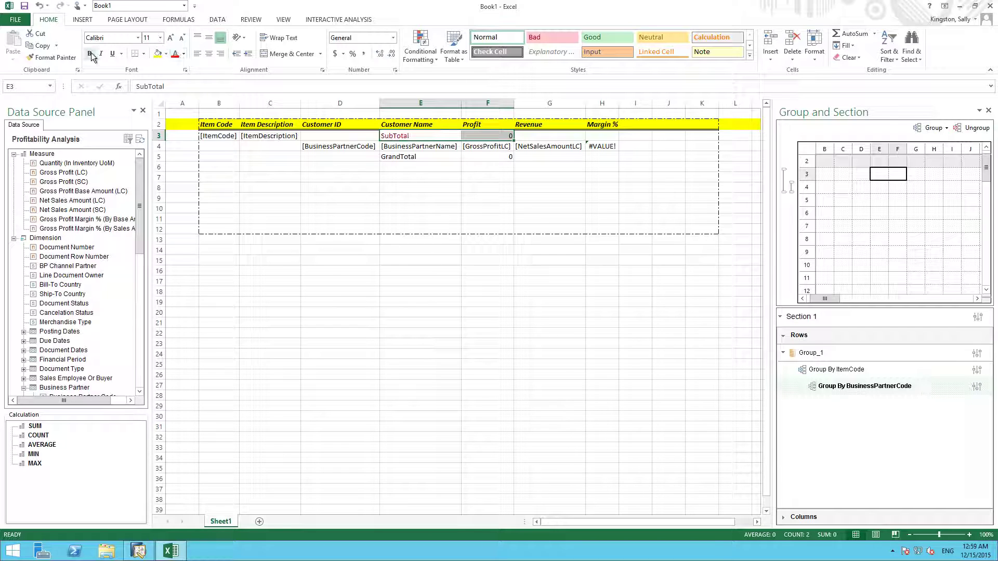
pyautogui.click(91, 52)
pyautogui.moveTo(399, 156); pyautogui.dragTo(489, 157)
pyautogui.click(175, 55)
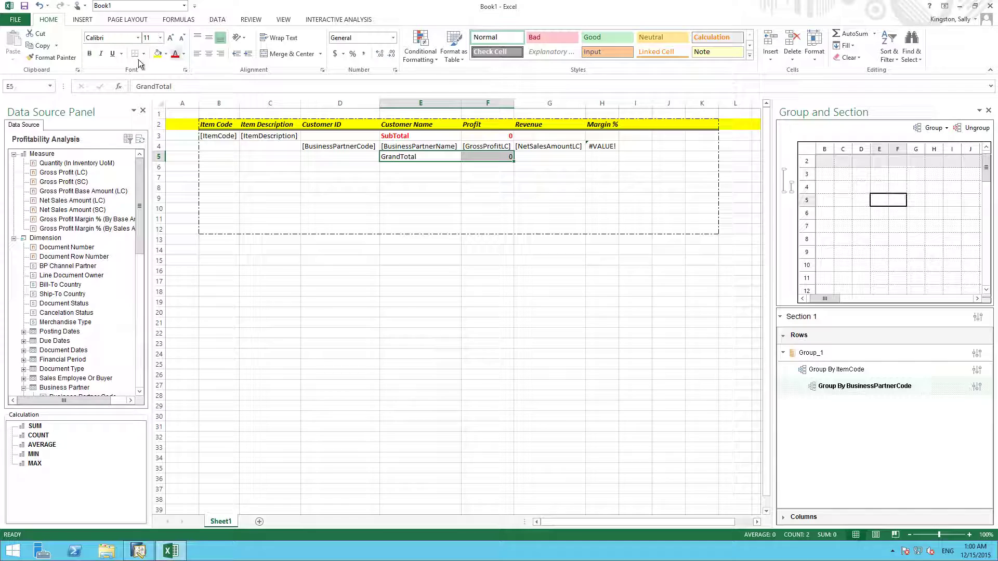
pyautogui.click(92, 55)
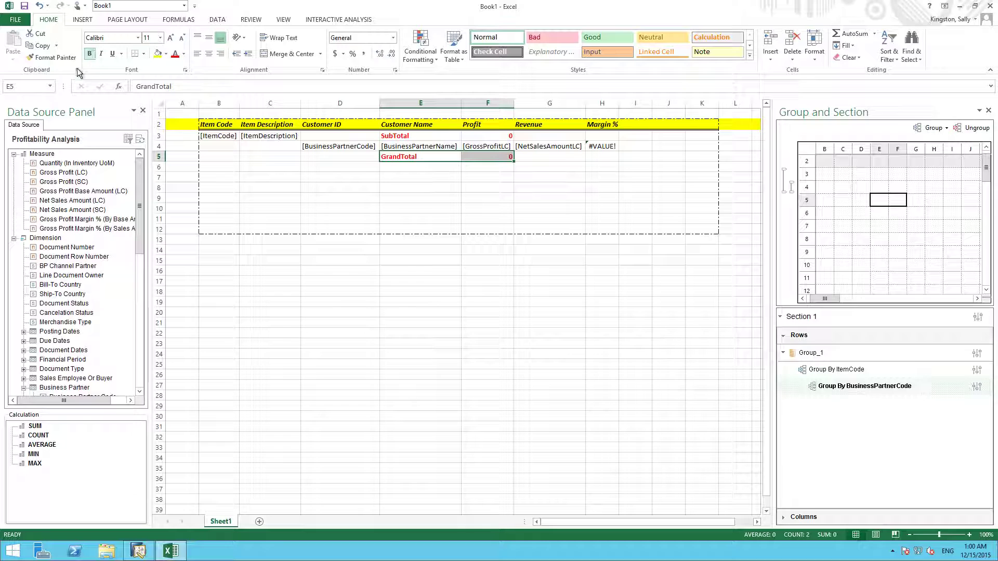
pyautogui.click(91, 54)
# Set up a Group_1 filter on the Item dimension's Item Code attribute
pyautogui.click(155, 135)
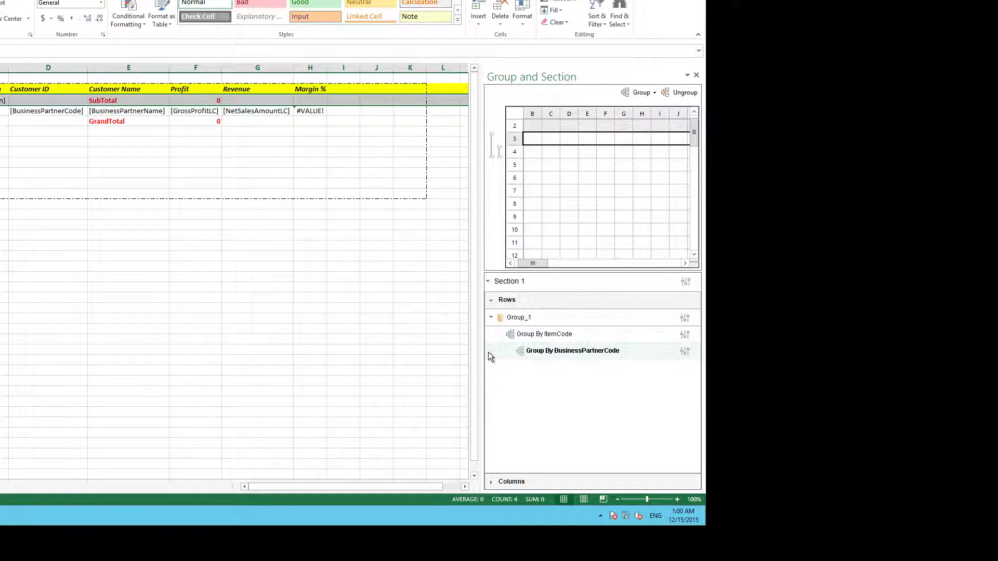
pyautogui.click(543, 318)
pyautogui.click(685, 318)
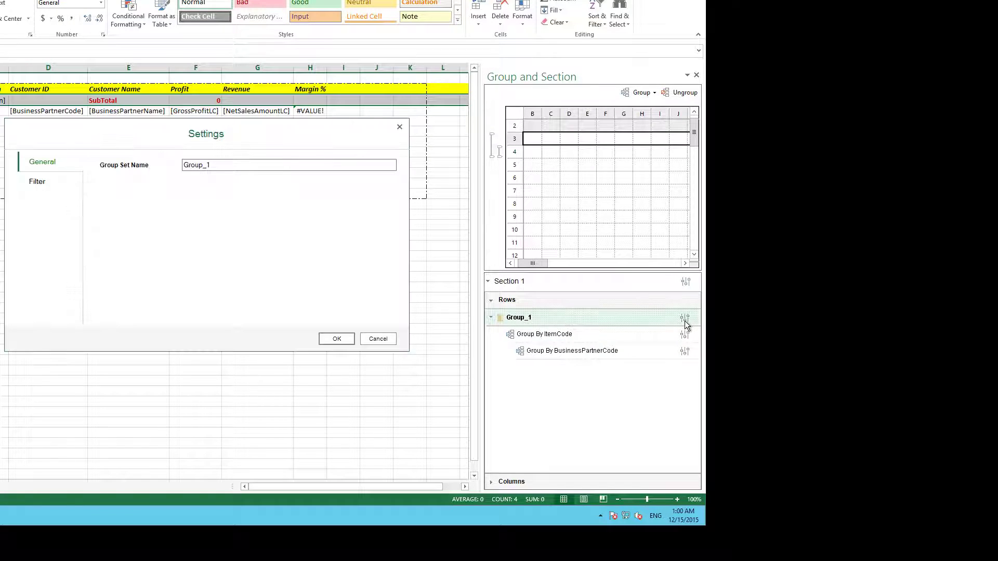
pyautogui.click(35, 183)
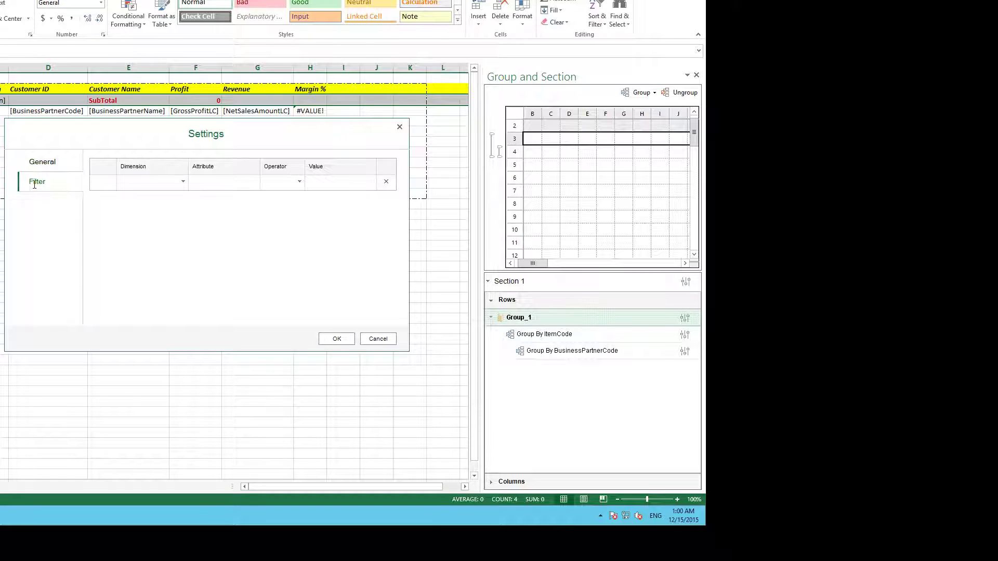
pyautogui.click(182, 181)
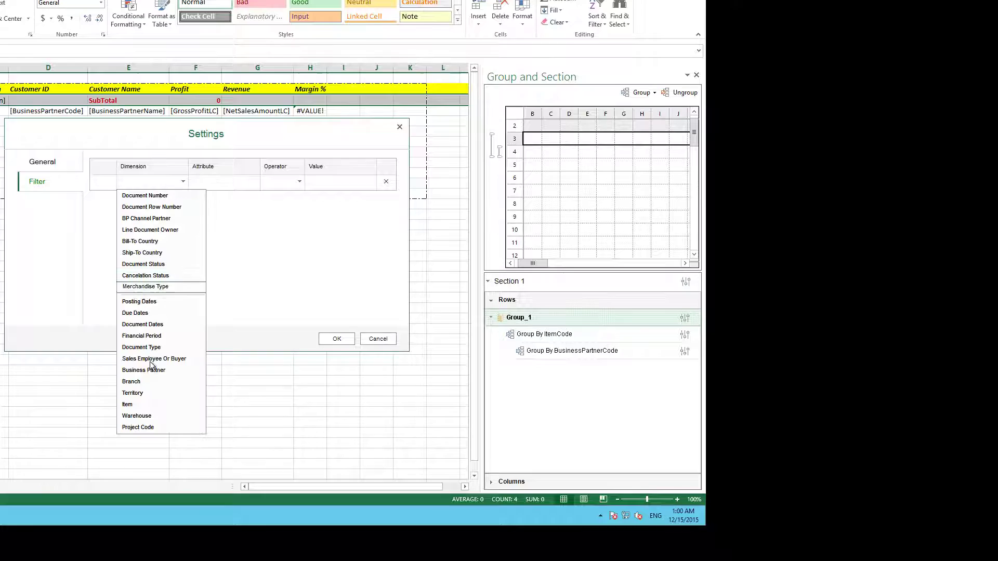
pyautogui.click(136, 405)
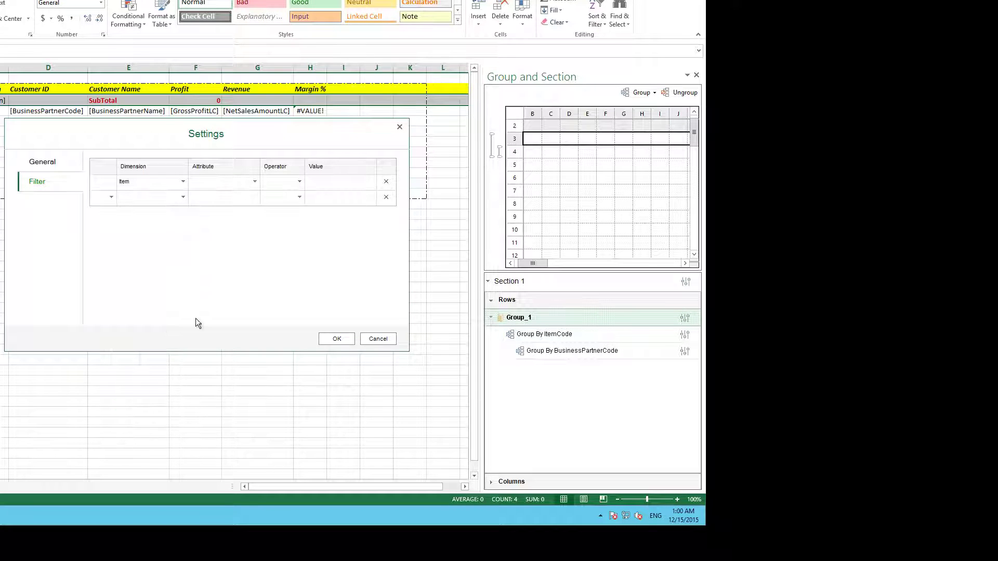
pyautogui.click(254, 182)
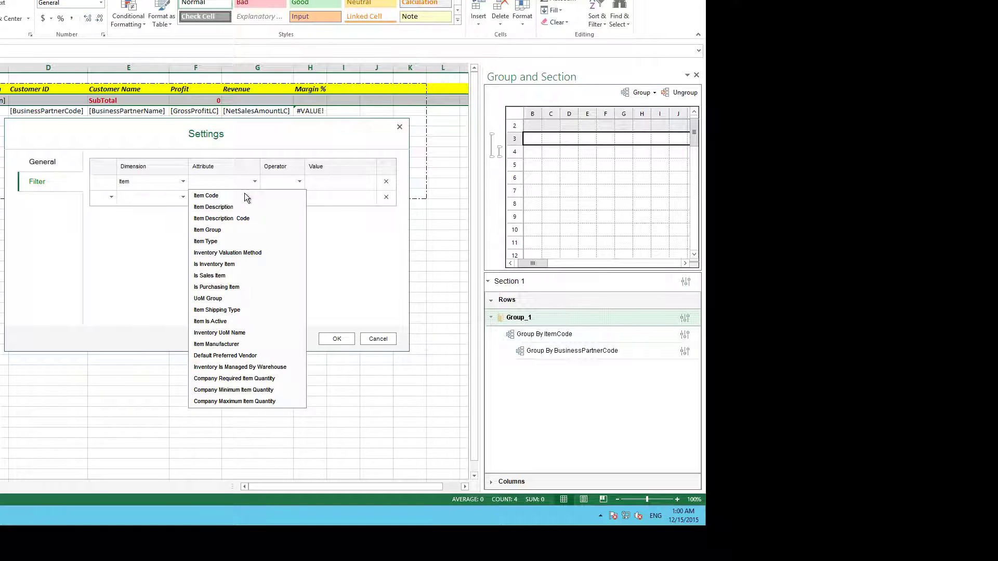
pyautogui.click(238, 200)
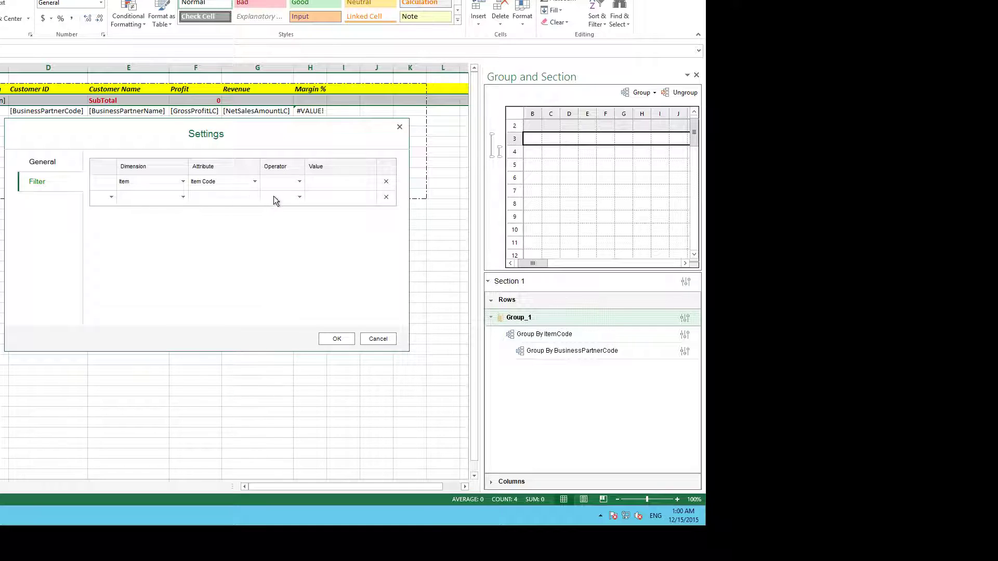
# Restrict Item Code with IN to A00001, A00002 and A00003, and apply the filter
pyautogui.click(300, 182)
pyautogui.click(275, 264)
pyautogui.click(372, 182)
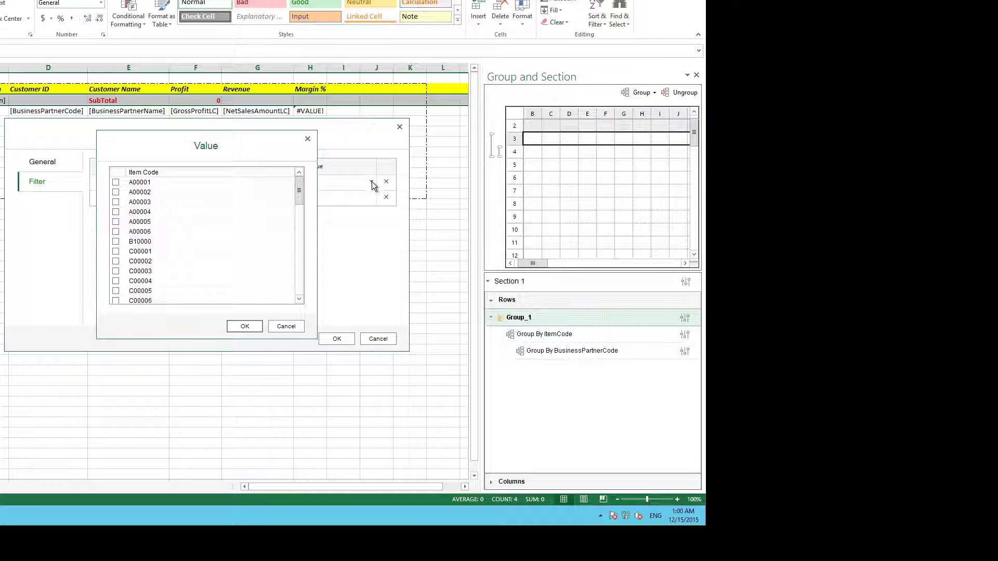
pyautogui.click(116, 183)
pyautogui.click(245, 327)
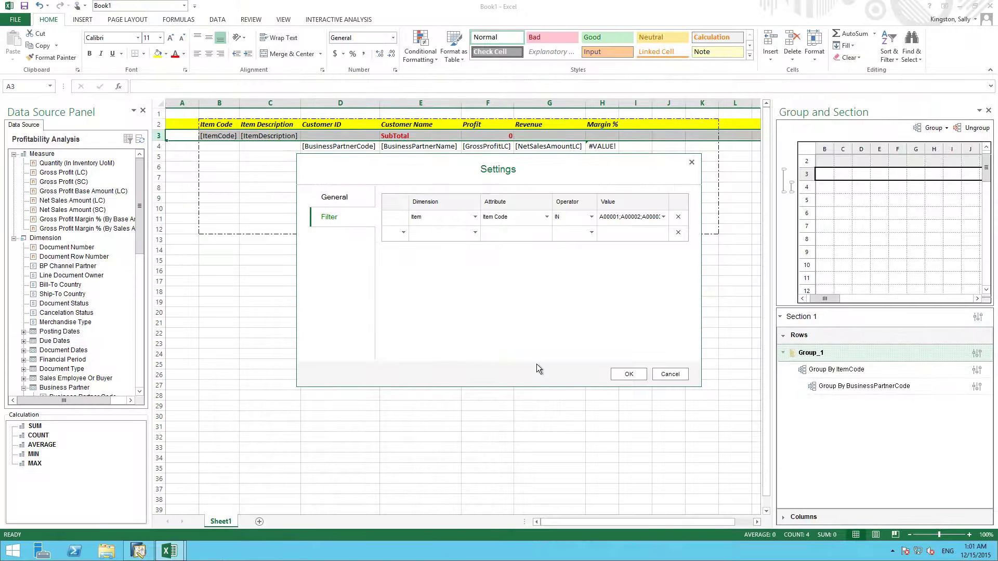
pyautogui.click(624, 377)
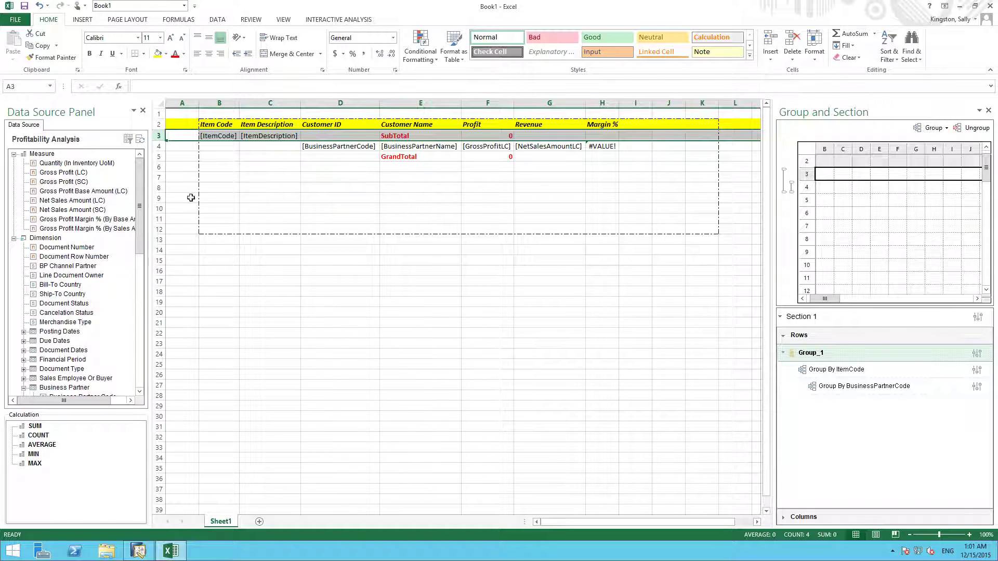
# Insert an empty row 2 and place Document Year in F2 as a column group above Profit
pyautogui.rightClick(161, 125)
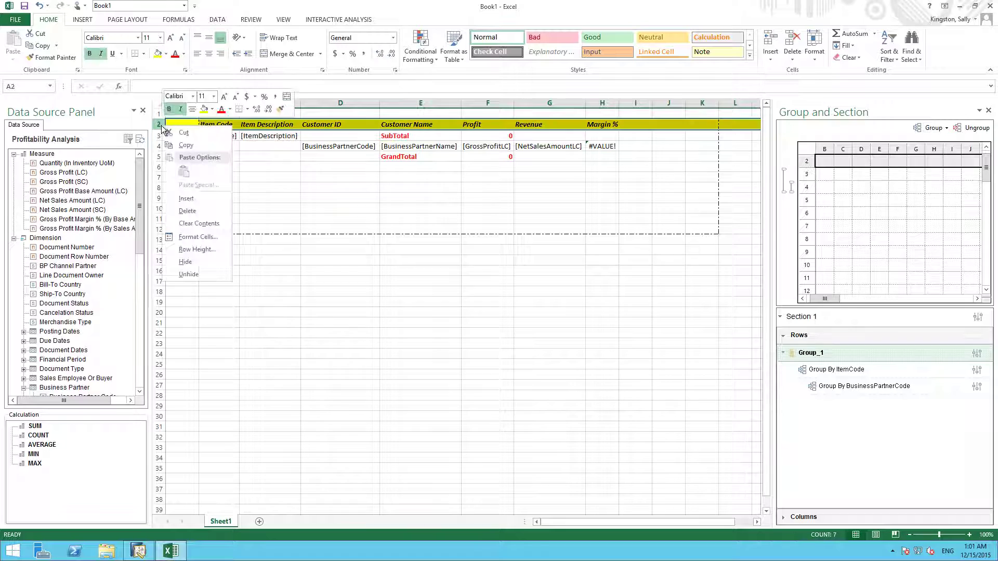
pyautogui.click(197, 200)
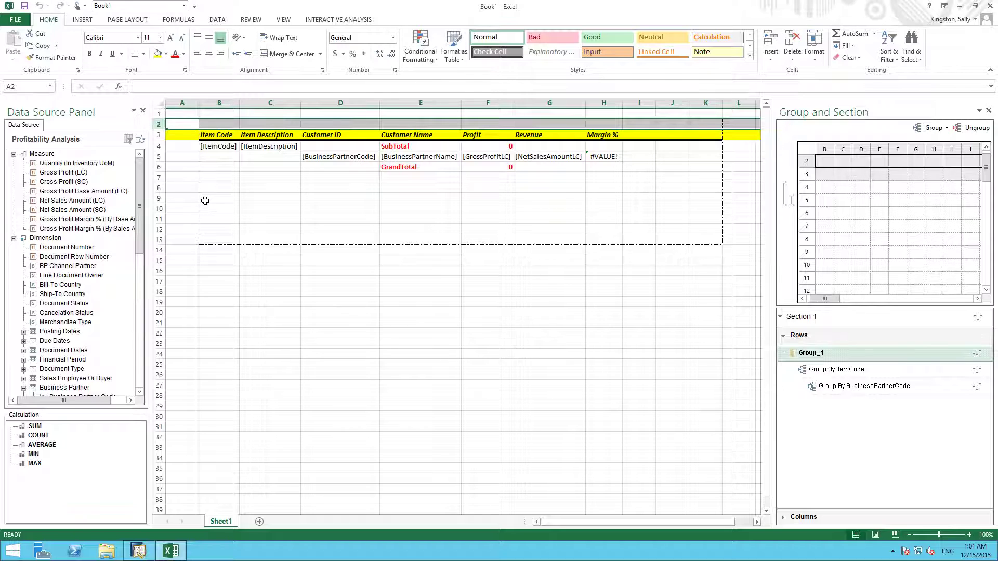
pyautogui.click(484, 123)
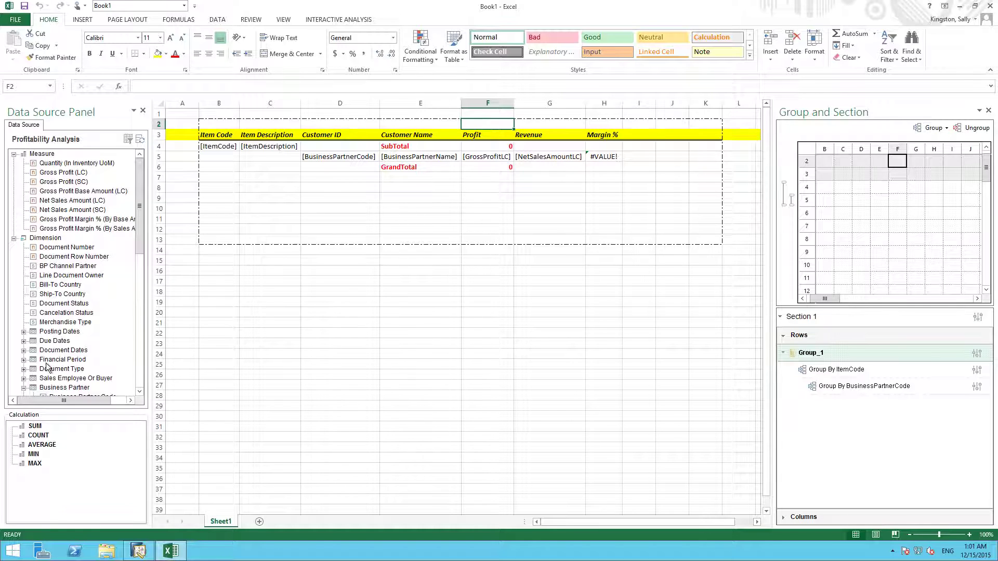
pyautogui.click(23, 351)
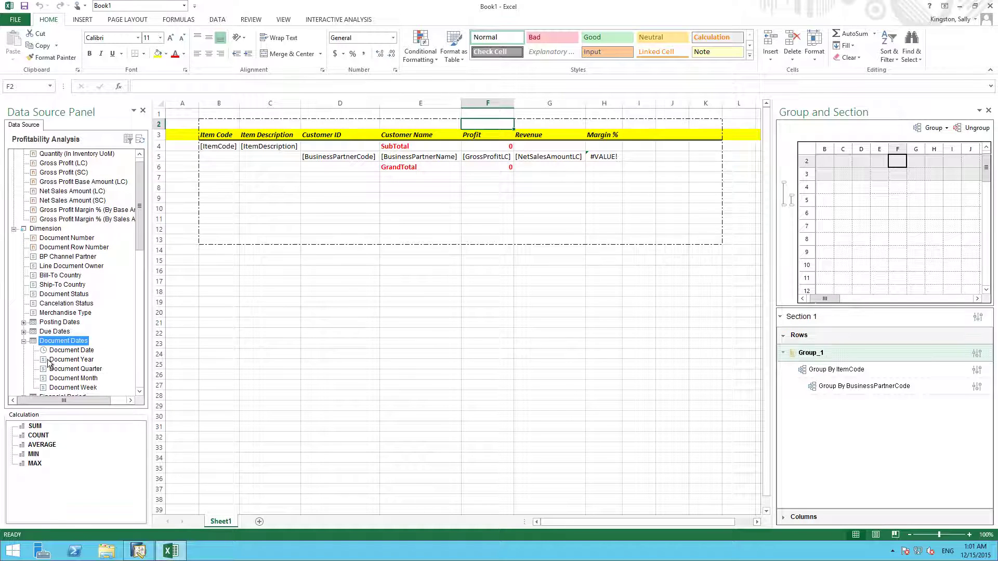
pyautogui.moveTo(58, 364); pyautogui.dragTo(488, 124)
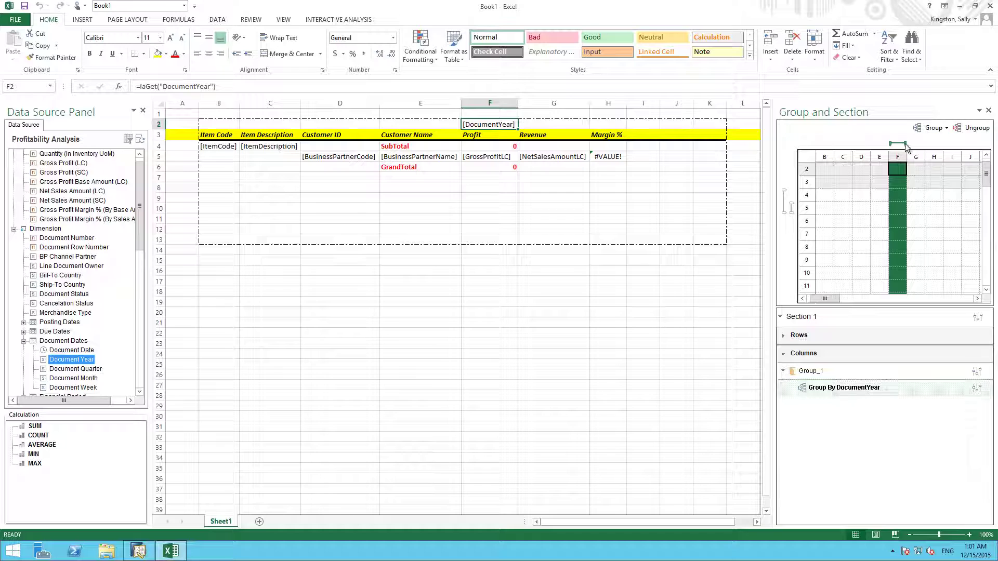
# Stretch the Document Year column group from F to H over Profit, Revenue and Margin %
pyautogui.moveTo(905, 145); pyautogui.dragTo(943, 144)
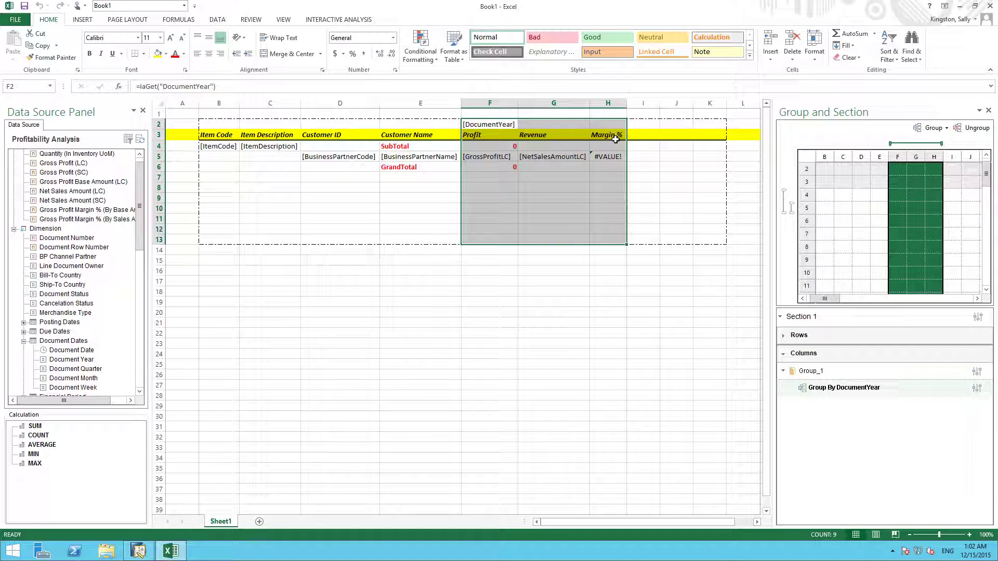
pyautogui.click(503, 124)
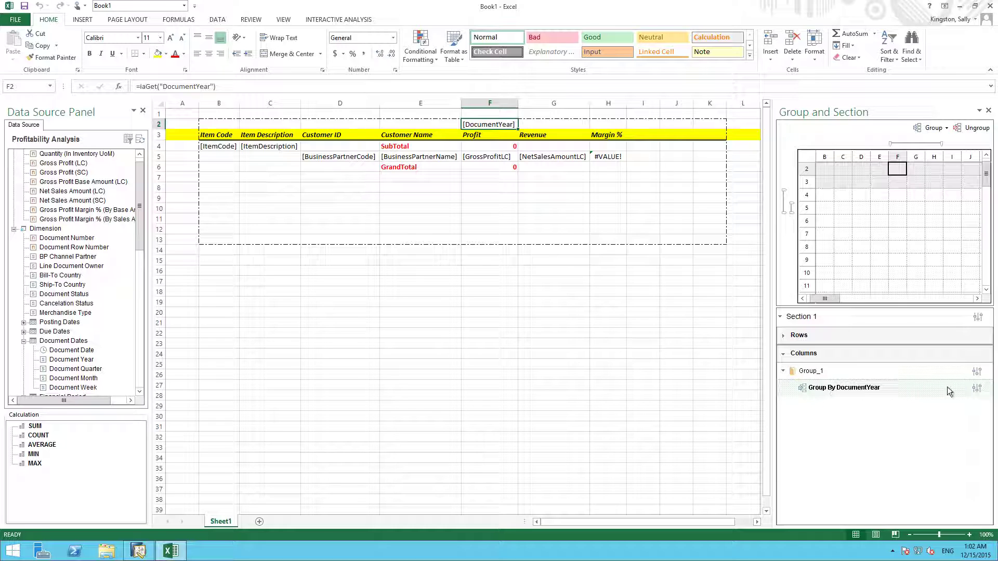
# Sort the Document Year column group by Document Year, Ascending, and confirm
pyautogui.click(977, 388)
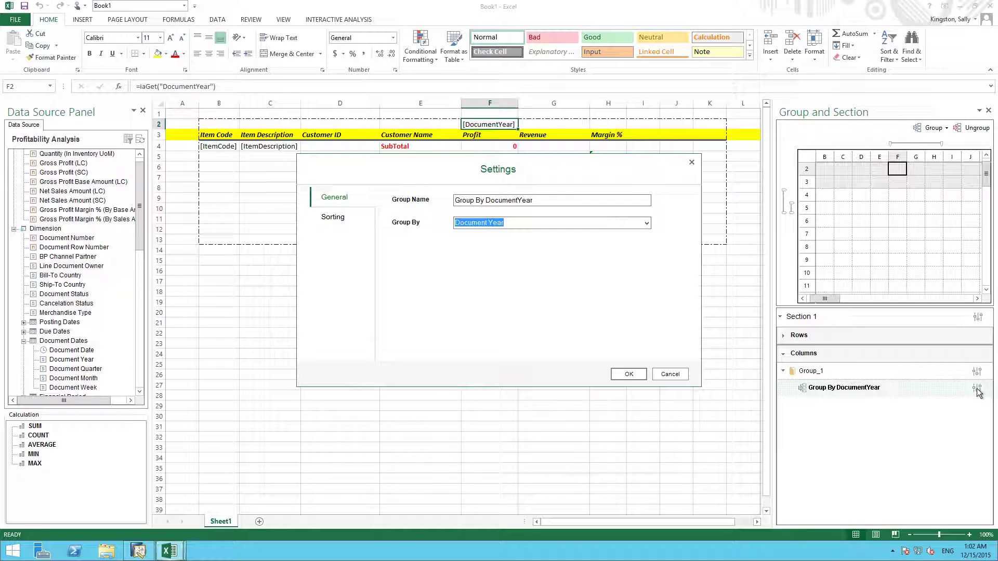
pyautogui.click(340, 219)
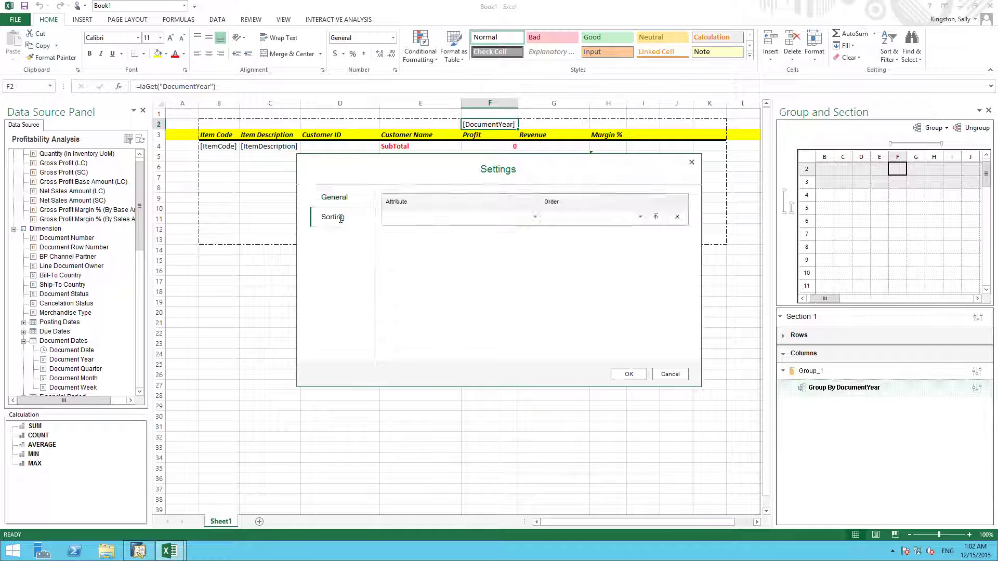
pyautogui.click(535, 218)
pyautogui.click(434, 232)
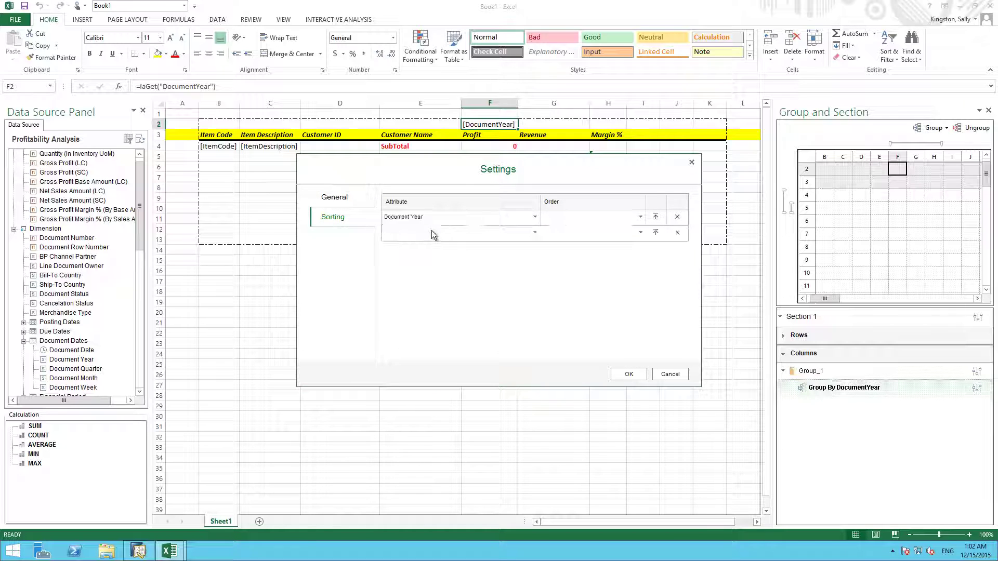
pyautogui.click(641, 217)
pyautogui.click(579, 232)
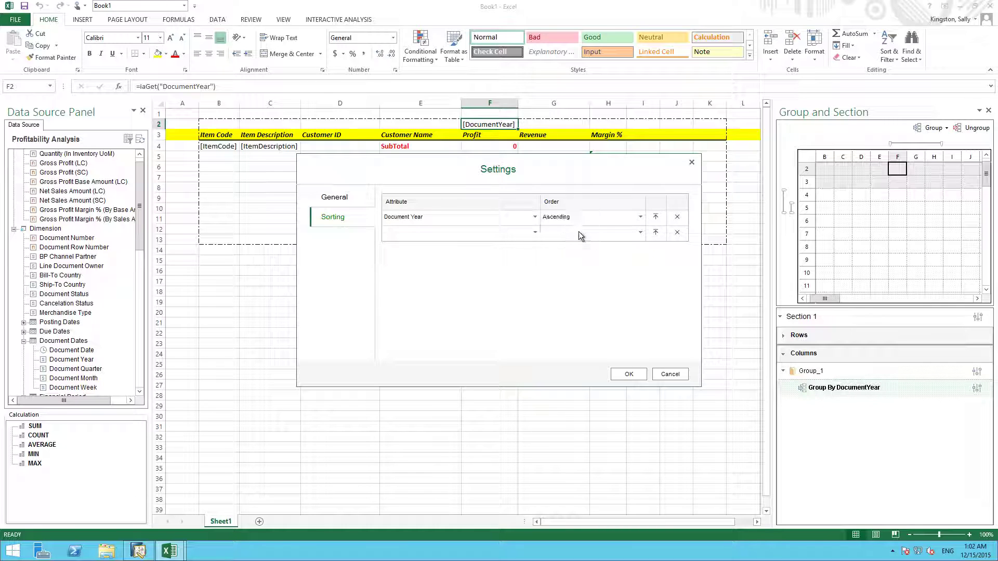
pyautogui.click(630, 375)
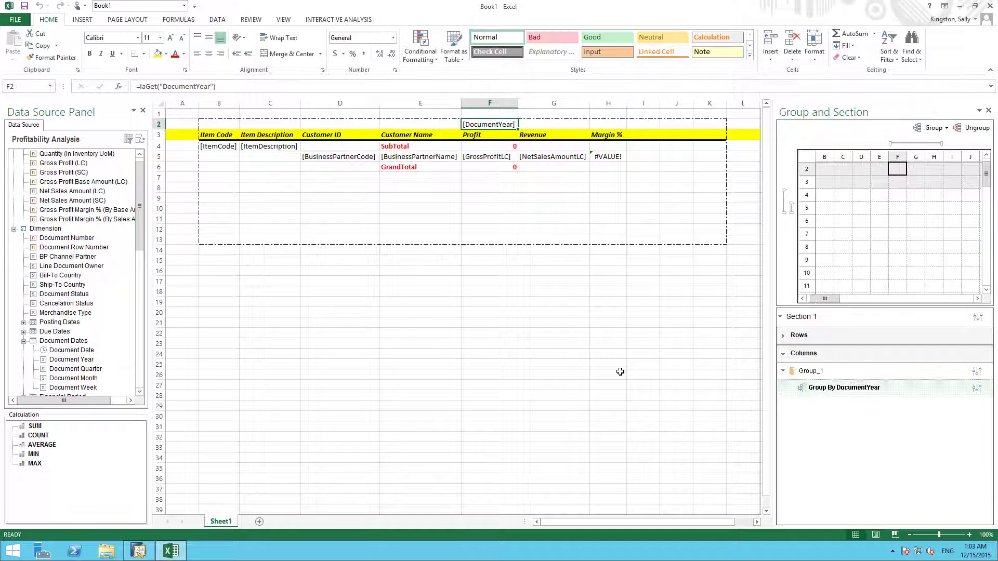
# Run the report from Interactive Analysis and check the 2006 year heading in F2
pyautogui.click(323, 21)
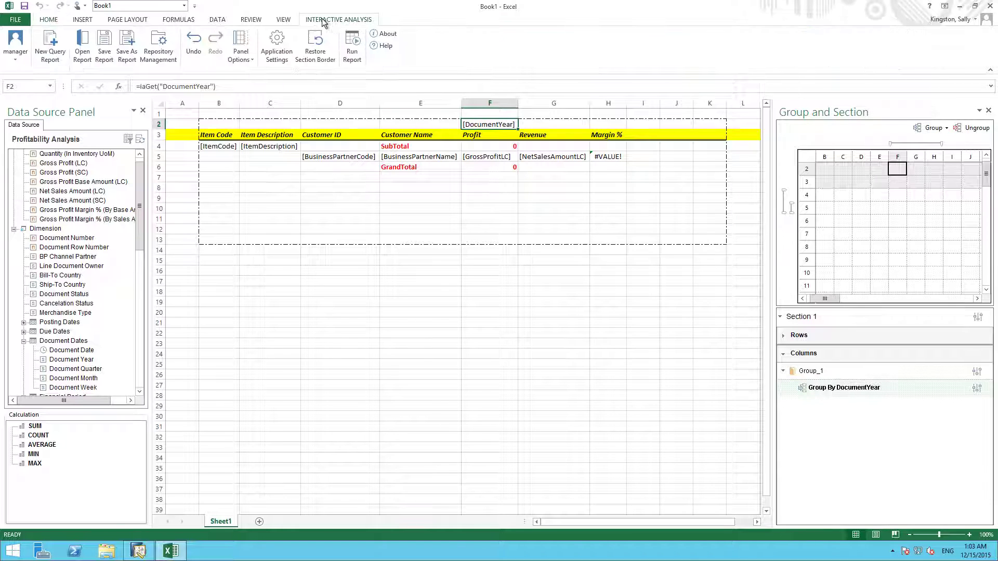
pyautogui.click(352, 44)
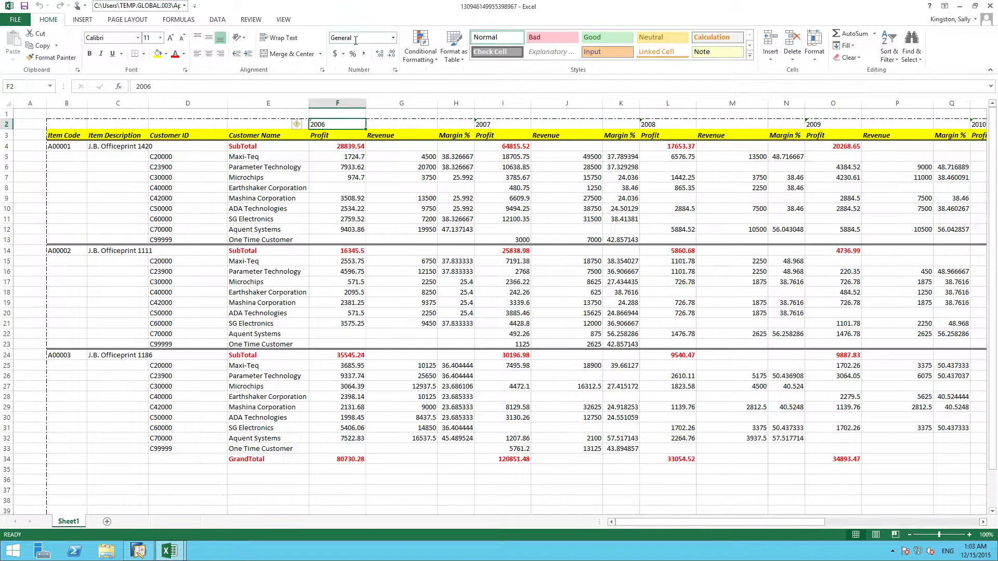
pyautogui.click(594, 91)
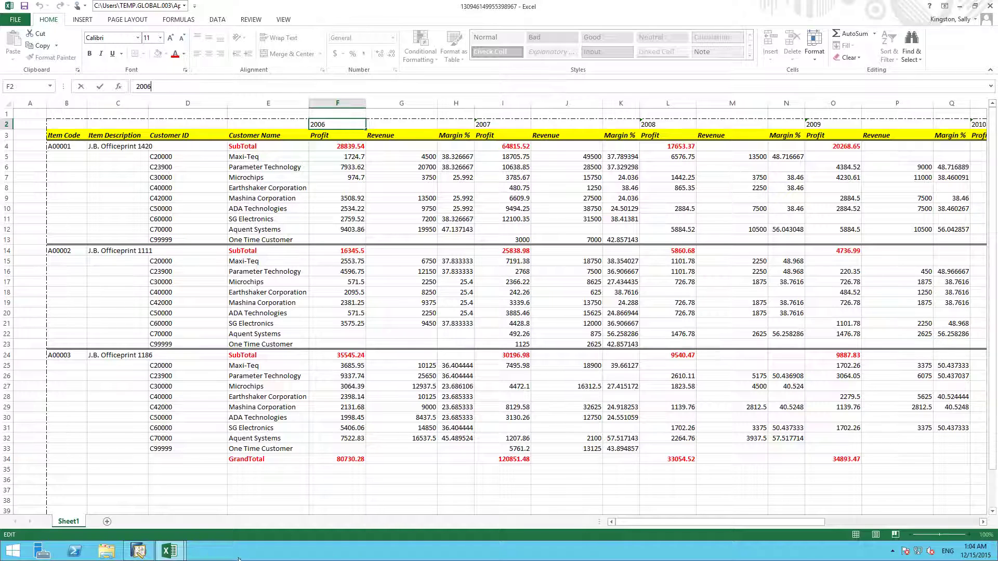
# In the designer workbook, create an Item_Profit repository folder under Sales > Multi-Document Scenarios
pyautogui.moveTo(171, 554)
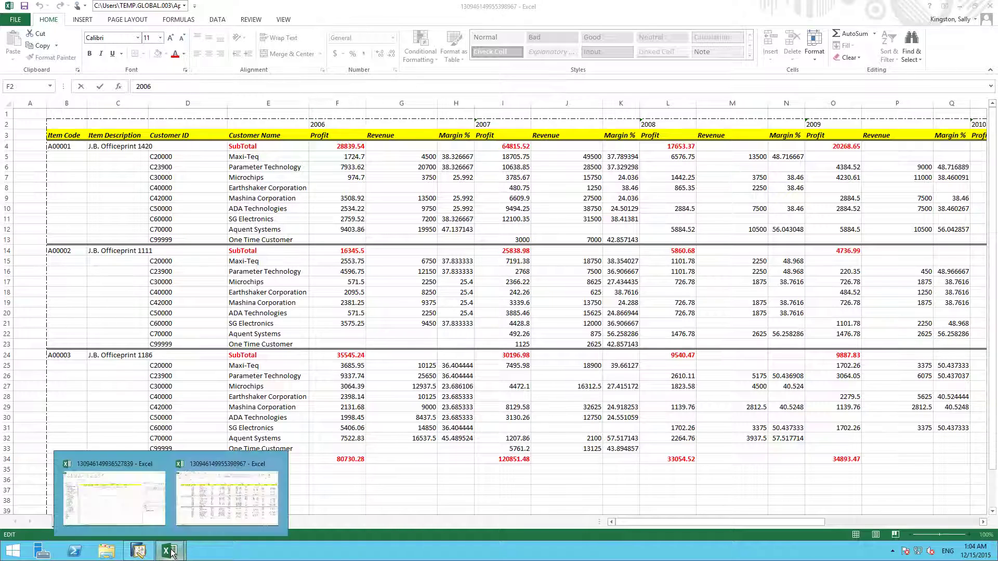
pyautogui.click(142, 500)
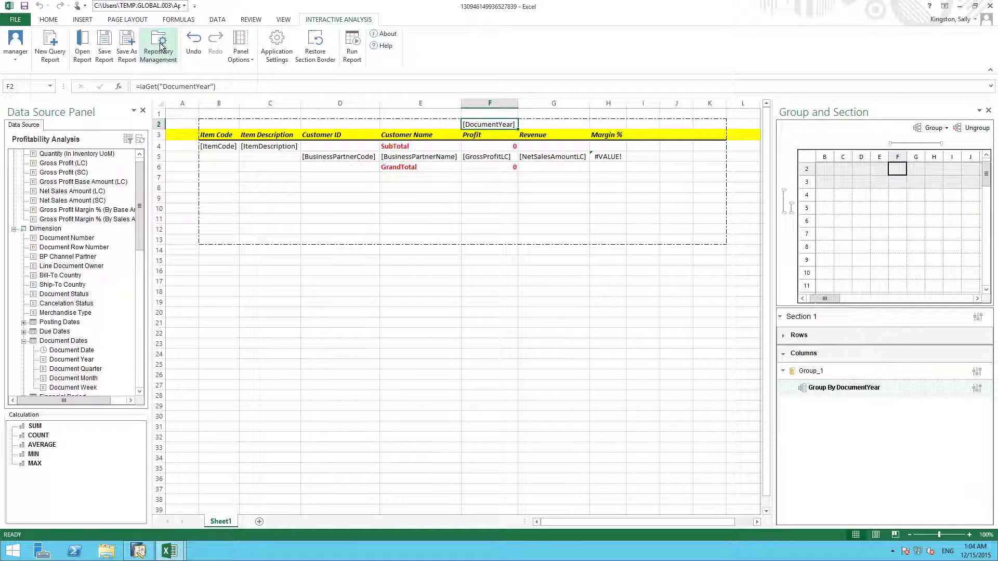
pyautogui.click(158, 52)
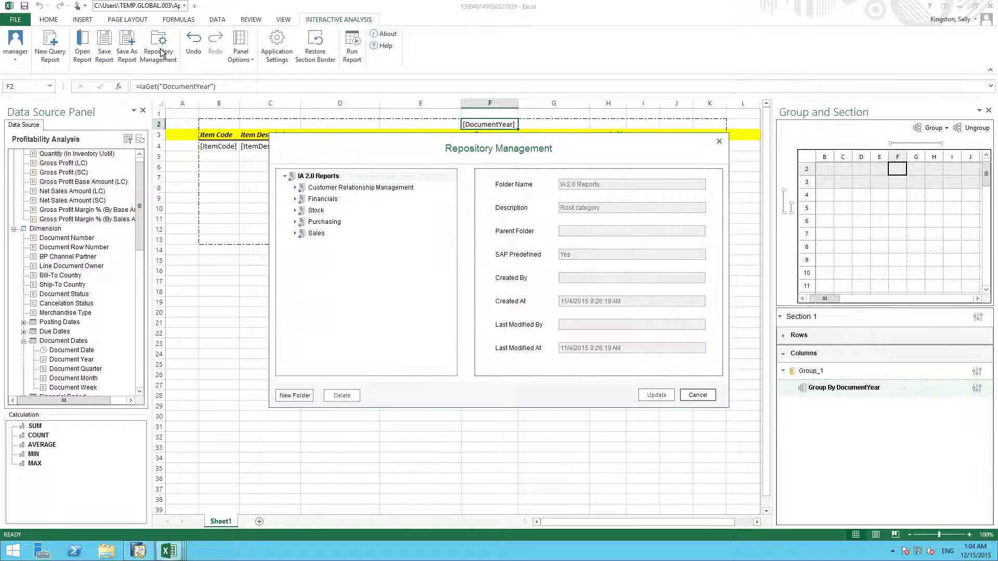
pyautogui.click(296, 234)
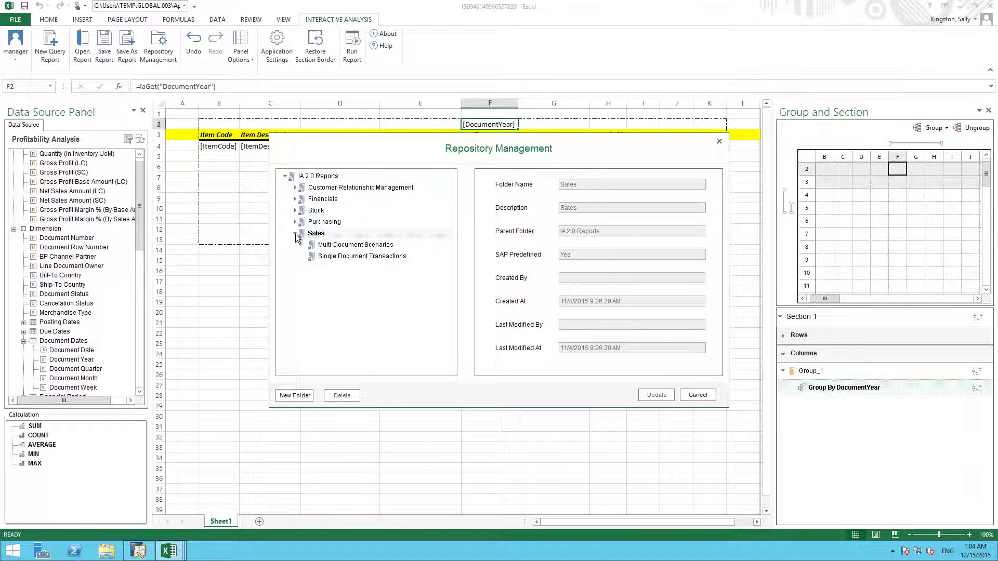
pyautogui.click(331, 248)
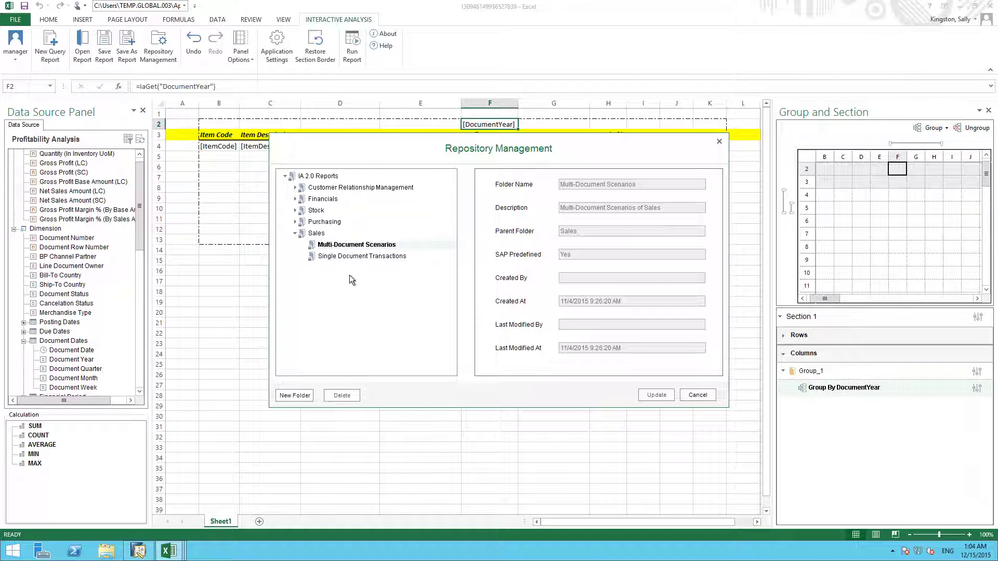
pyautogui.click(306, 395)
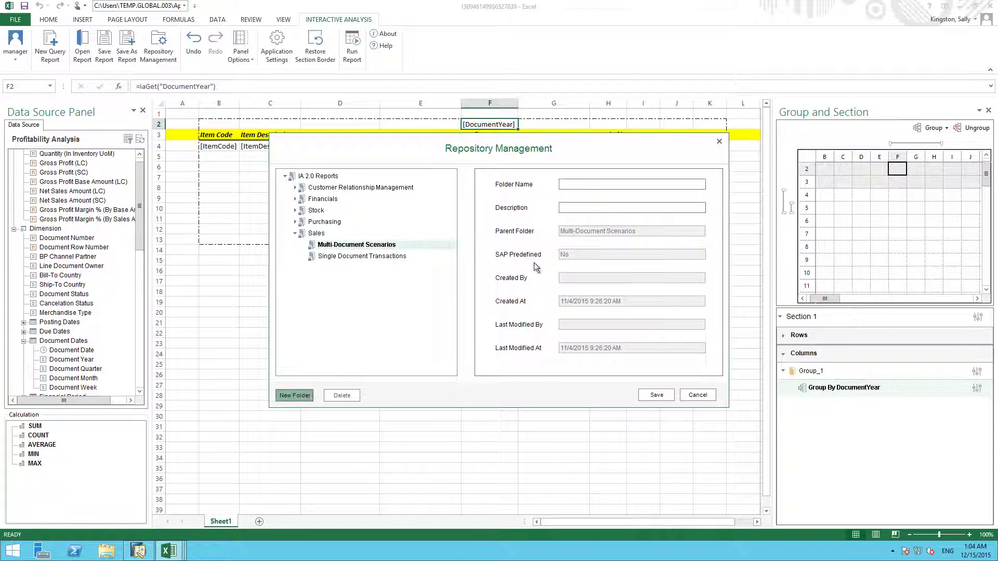
pyautogui.click(573, 184)
pyautogui.write('Item')
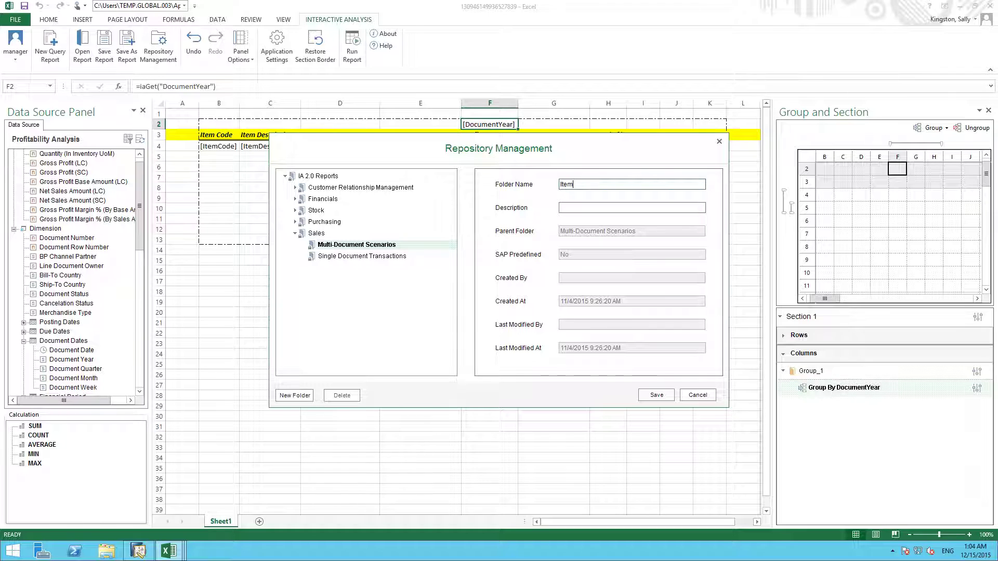
pyautogui.write('_Profit')
pyautogui.click(657, 395)
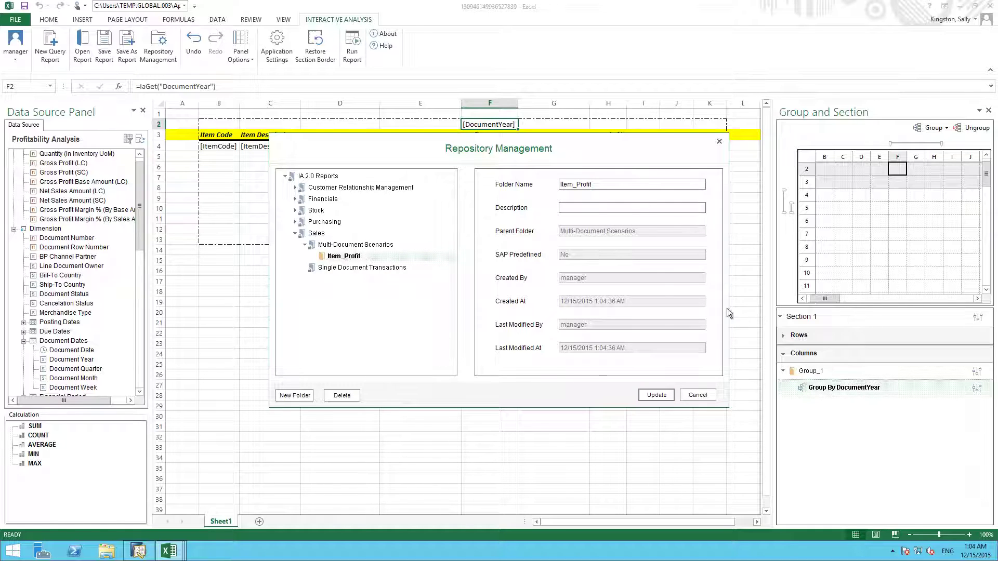
pyautogui.click(721, 141)
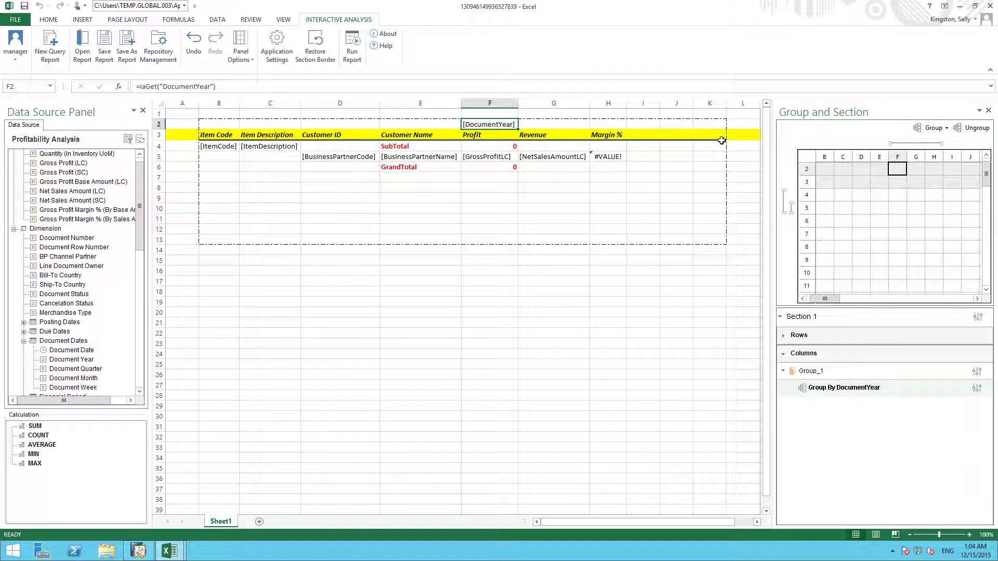
# Save the report as 'JB OfficePrint Series Profit Analysis' in the Item_Profit folder
pyautogui.click(129, 43)
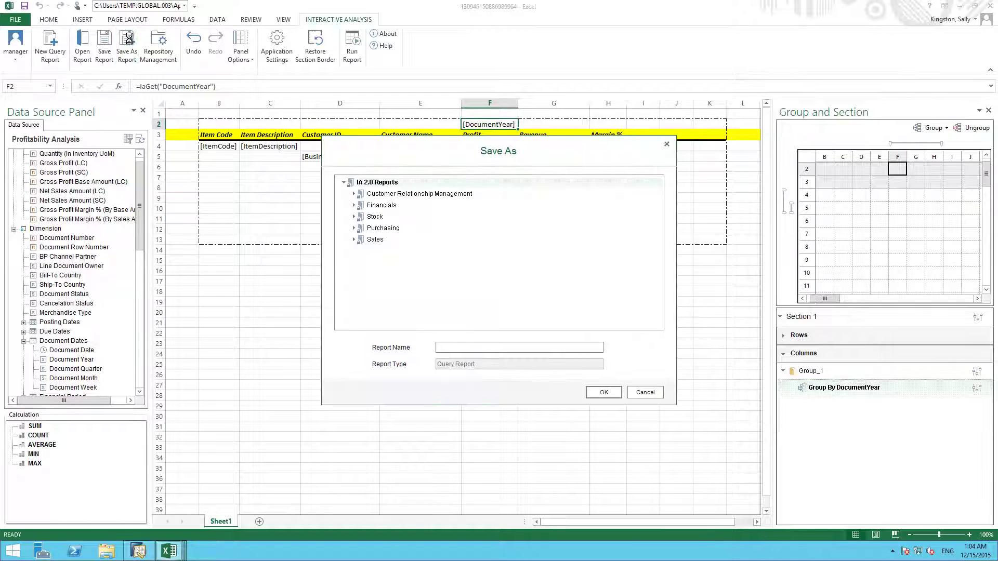
pyautogui.click(354, 240)
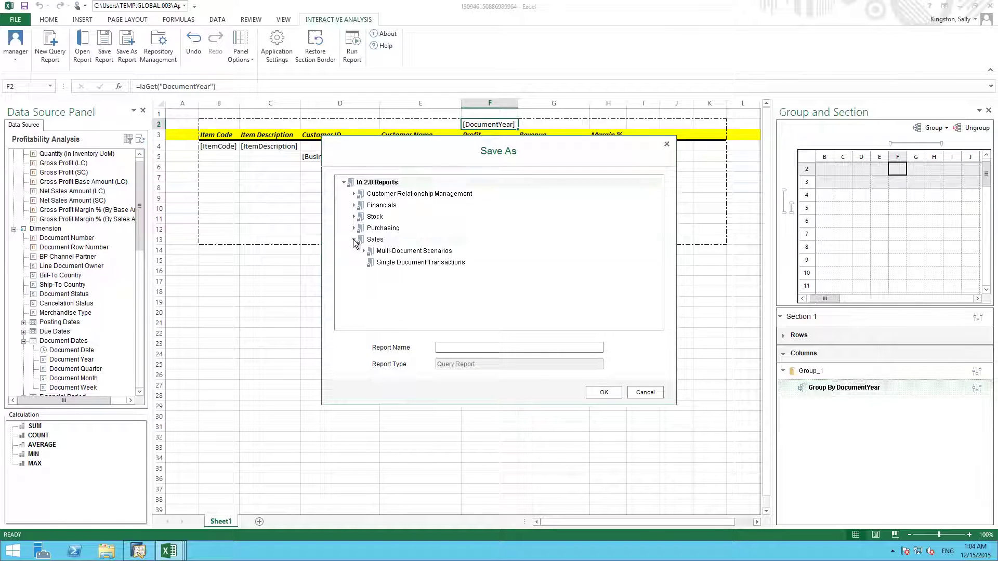
pyautogui.click(364, 251)
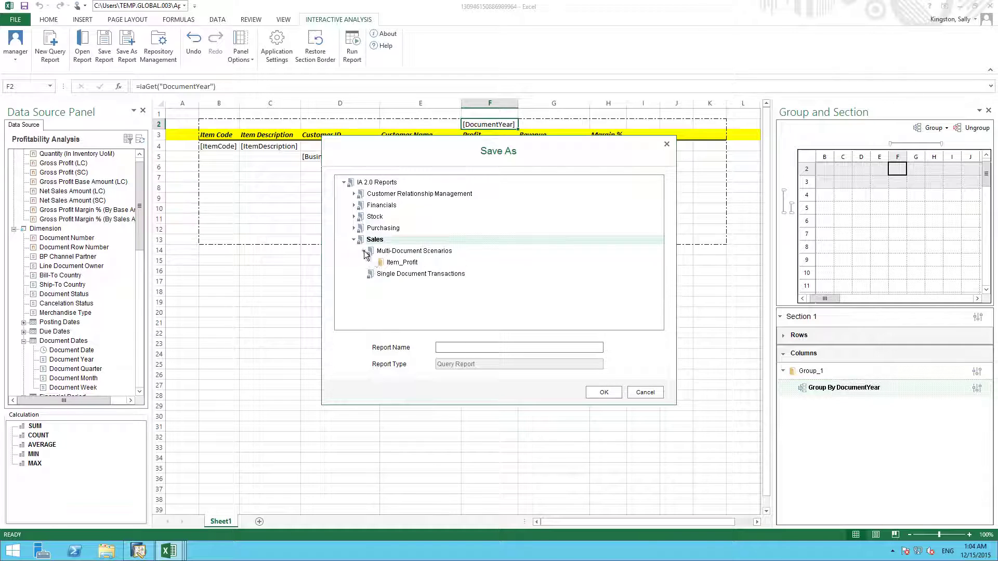
pyautogui.click(391, 263)
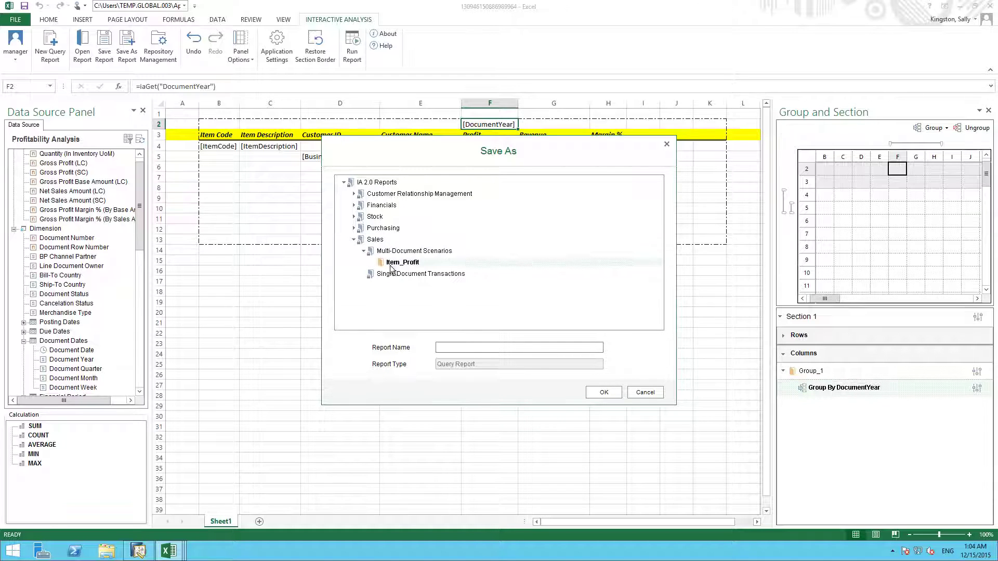
pyautogui.click(470, 347)
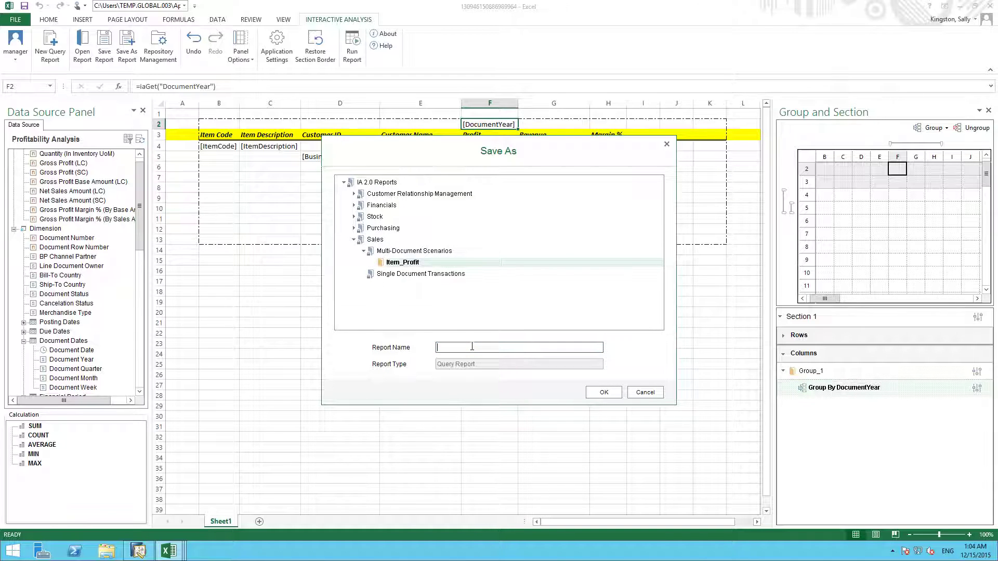
pyautogui.write('JB OfficePrint Series Profit Analysis')
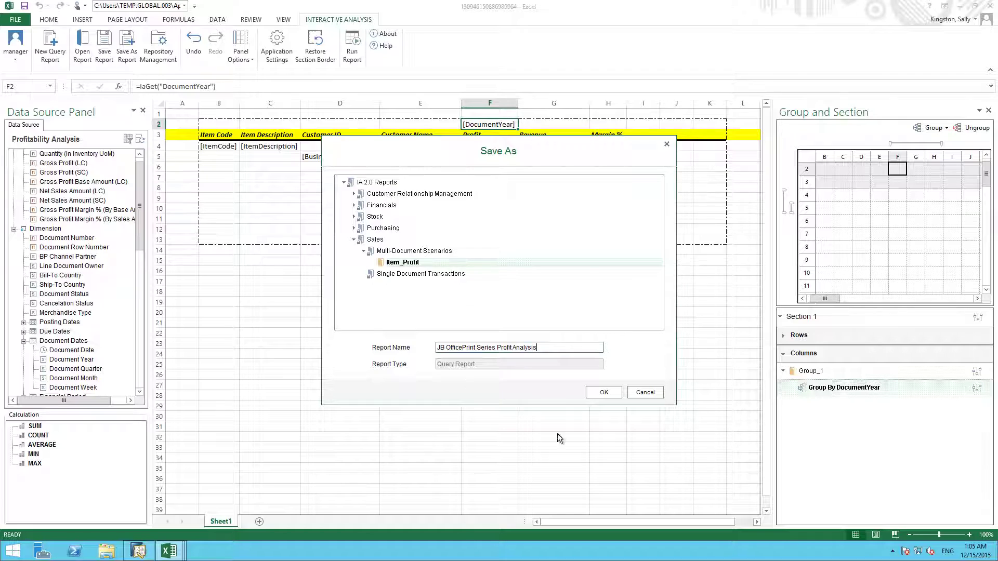
pyautogui.click(616, 397)
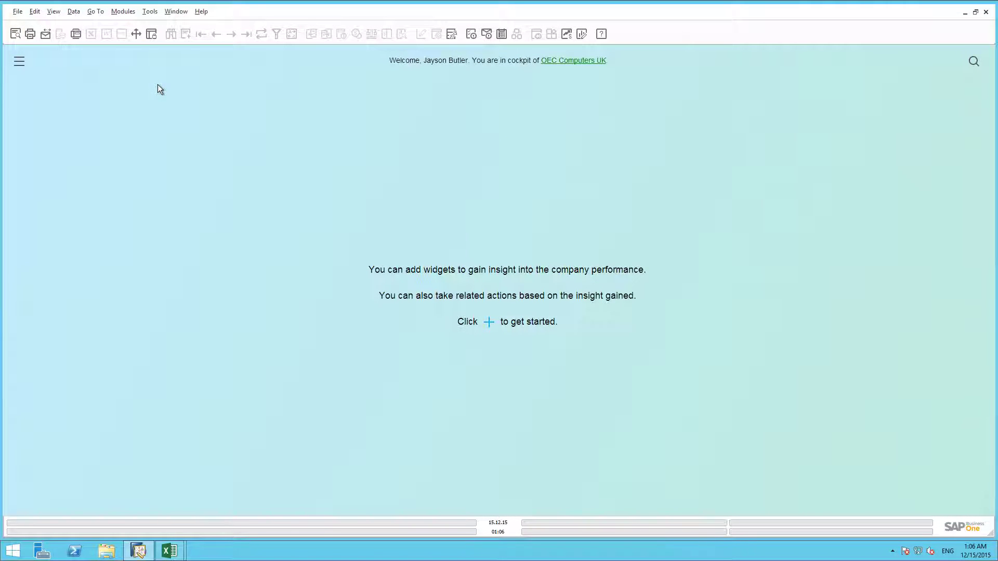
# Run JB OfficePrint Series Profit Analysis from Tools > Interactive Analysis Reports > Sales > Multi-Document Scenarios > Item_Profit
pyautogui.click(149, 11)
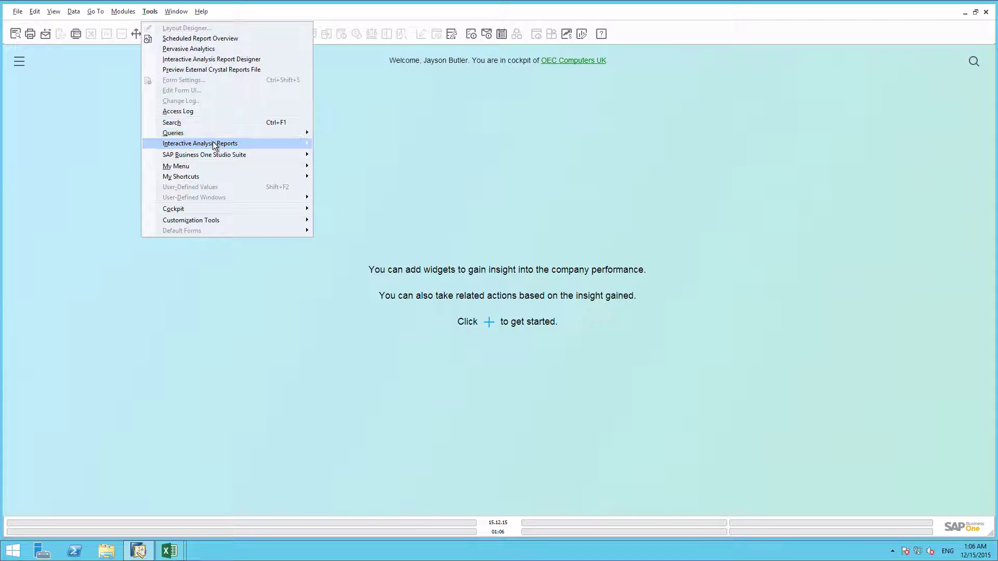
pyautogui.moveTo(214, 145)
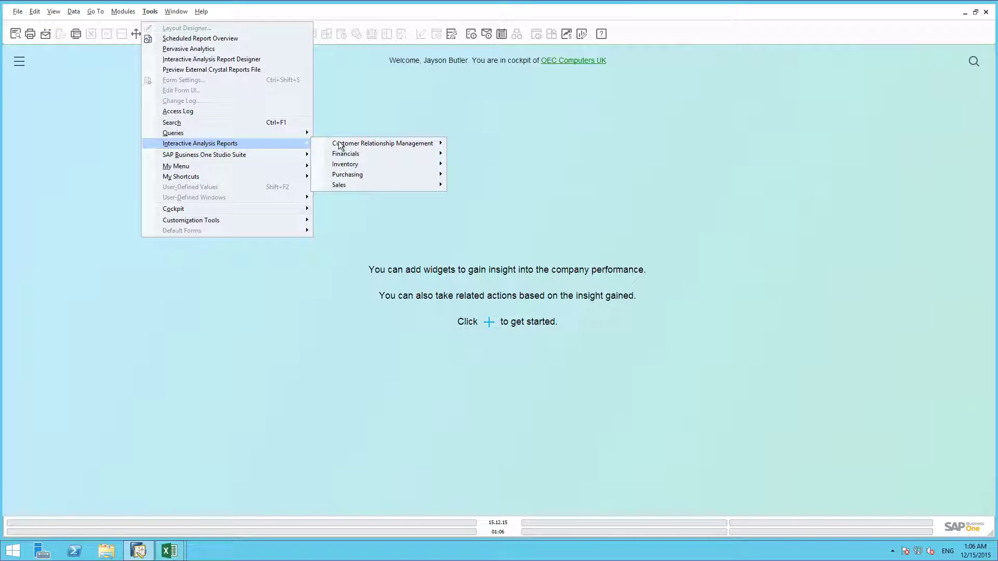
pyautogui.moveTo(351, 187)
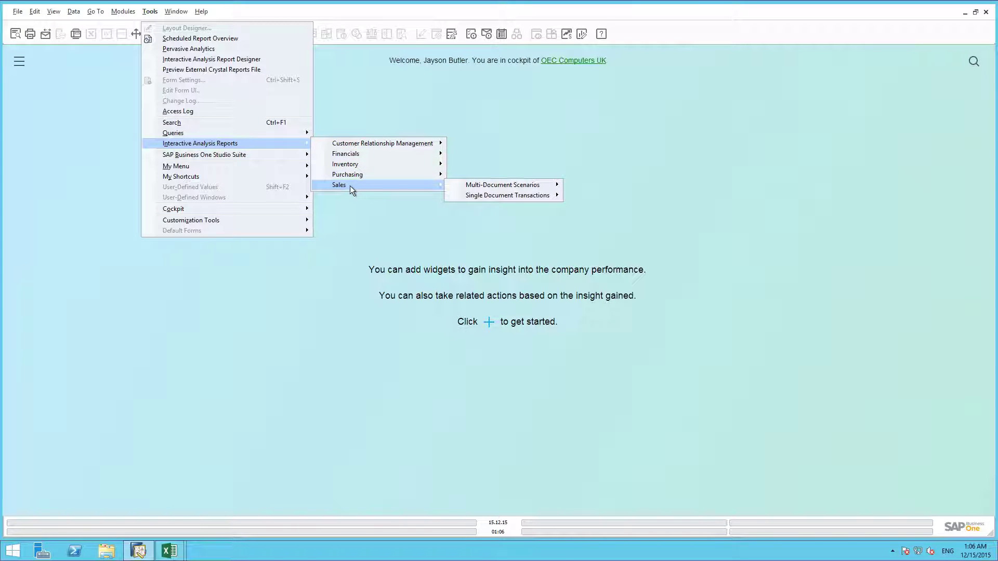
pyautogui.moveTo(475, 188)
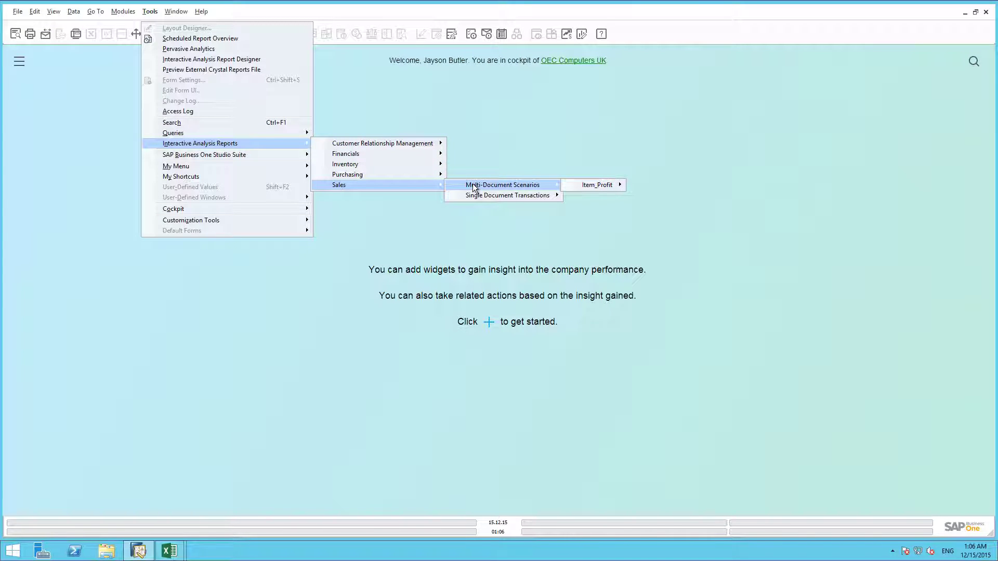
pyautogui.moveTo(578, 185)
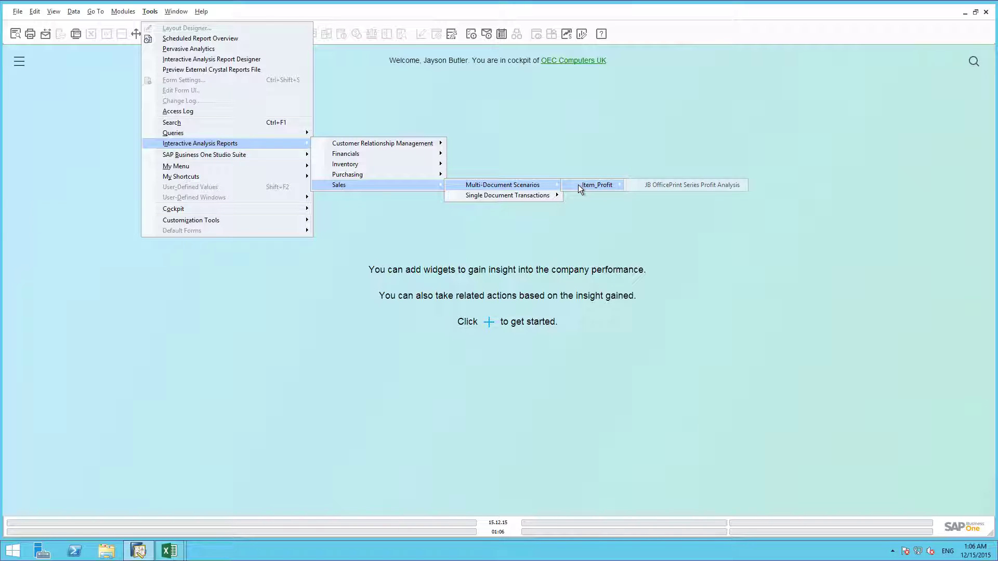
pyautogui.click(635, 183)
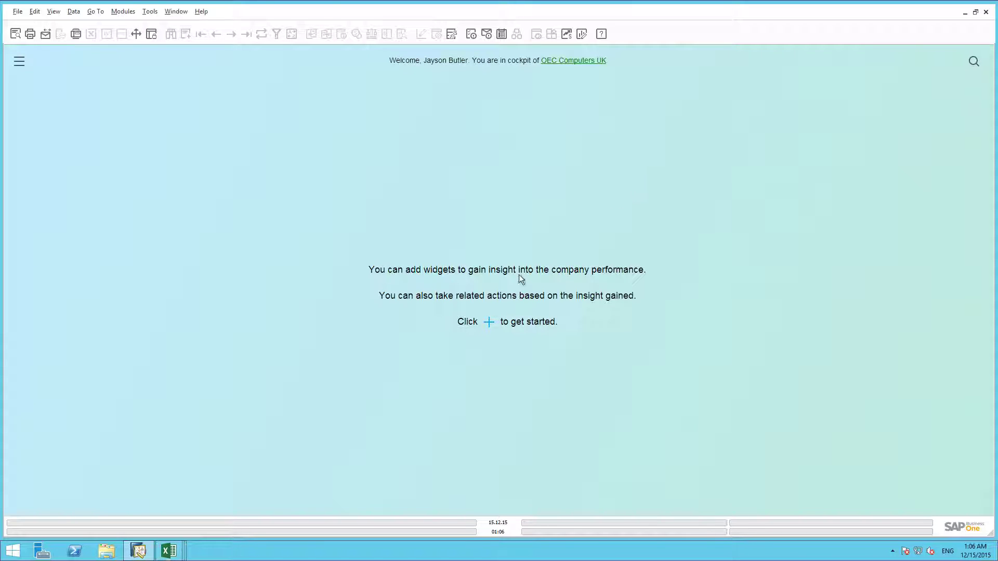
# Switch to the Excel workbook displaying profit, revenue and margin per item, customer and year
pyautogui.moveTo(182, 553)
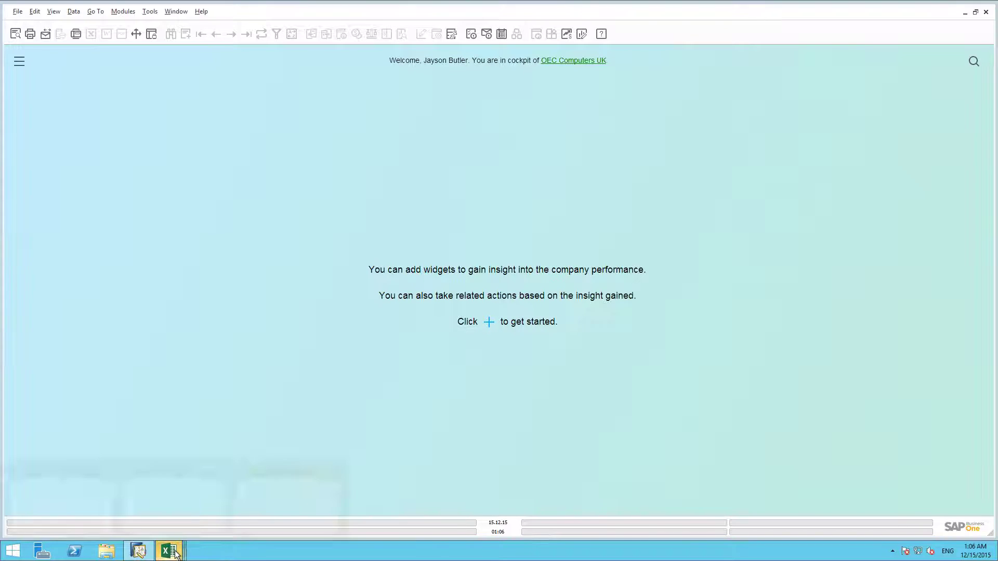
pyautogui.click(279, 494)
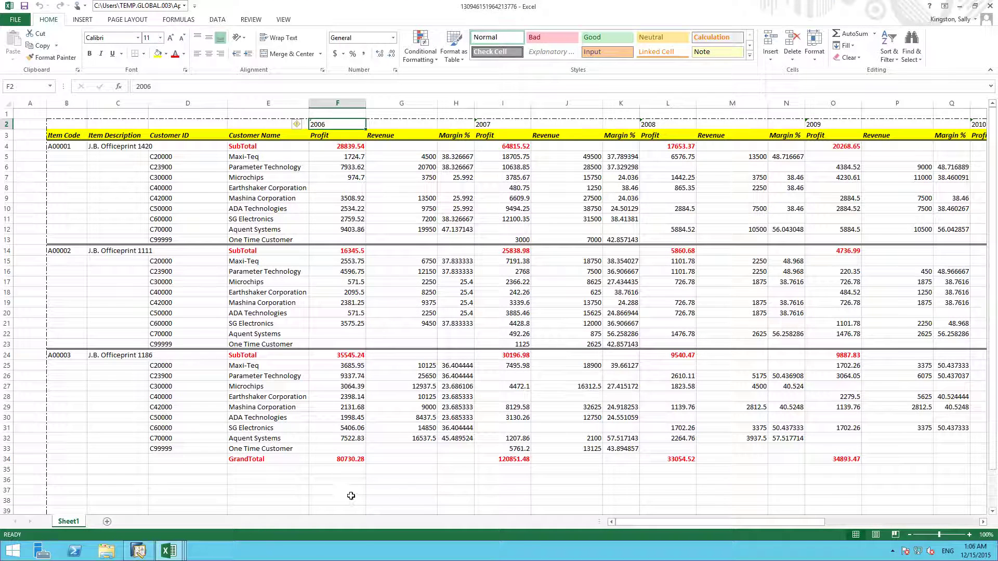